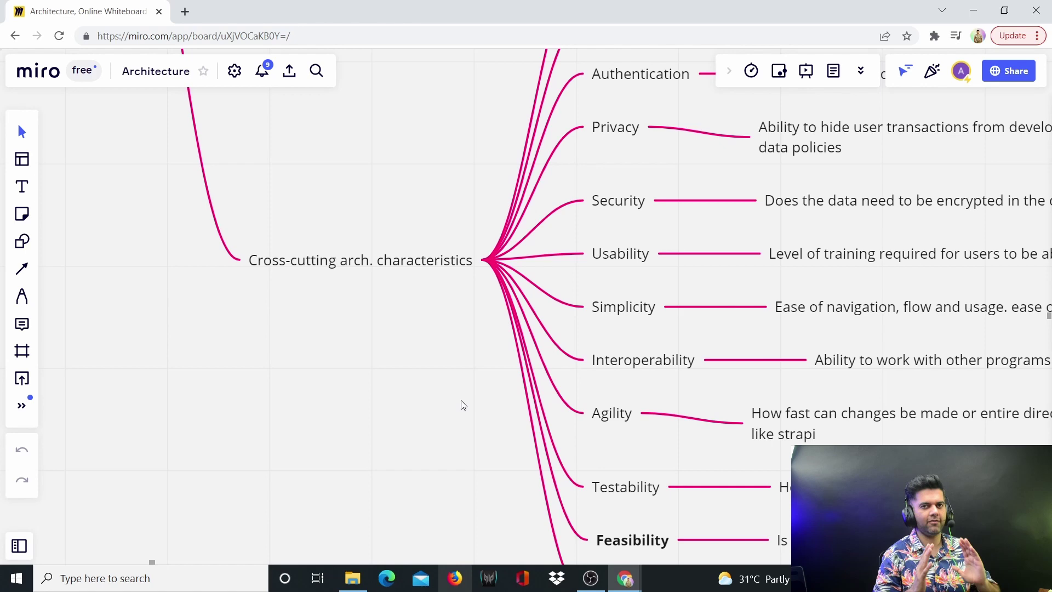
Step: Zoom in on the Accessibility–Usability nodes and inspect the Accessibility node
scroll(383, 406, "up", 5)
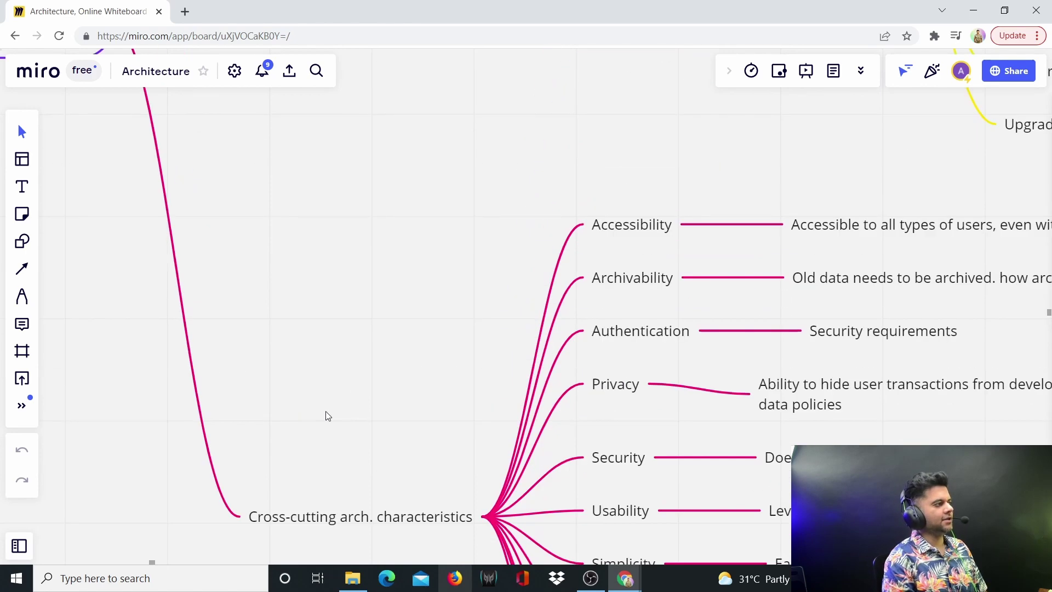
scroll(500, 280, "down", 3)
scroll(711, 270, "up", 2)
scroll(587, 181, "up", 1)
scroll(587, 181, "right", 1)
left_click(591, 196)
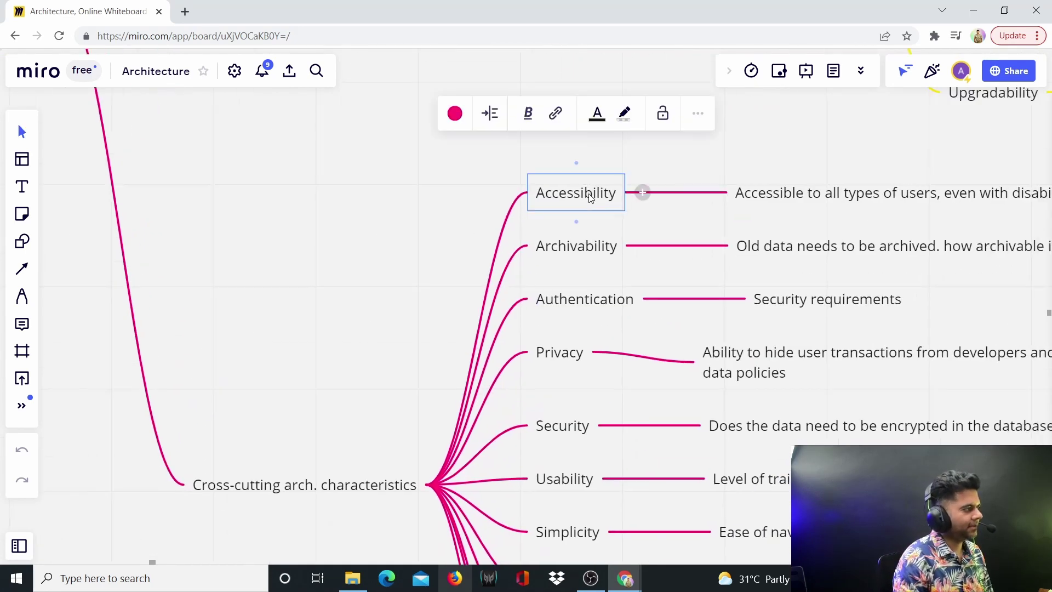
left_click(690, 222)
Step: Inspect the Archivability node, which reads "Old data needs to be archived. how archivable is the data?"
scroll(690, 225, "up", 2)
scroll(660, 274, "right", 3)
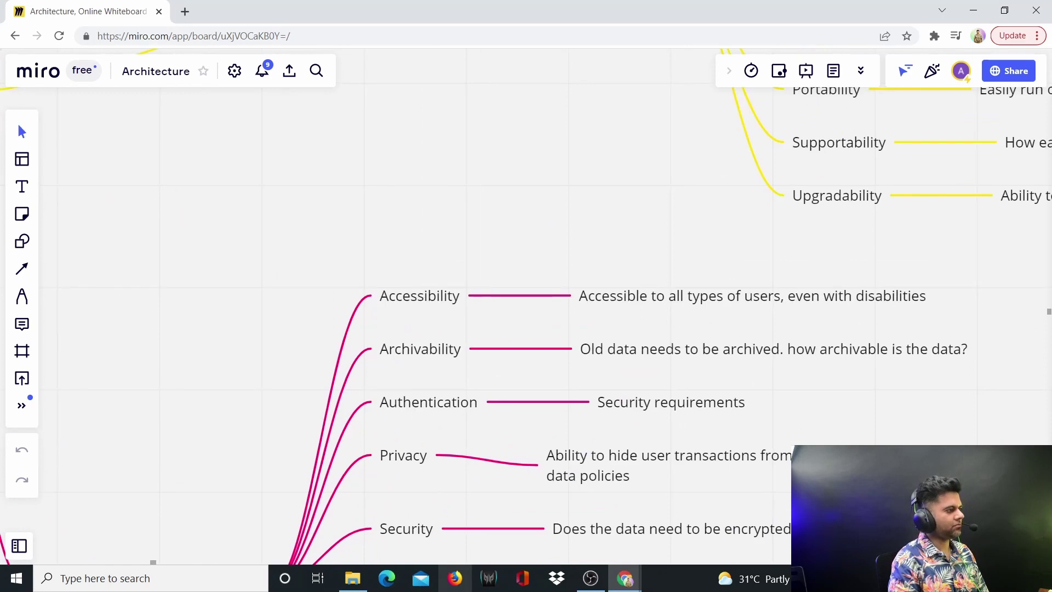
scroll(838, 394, "up", 3)
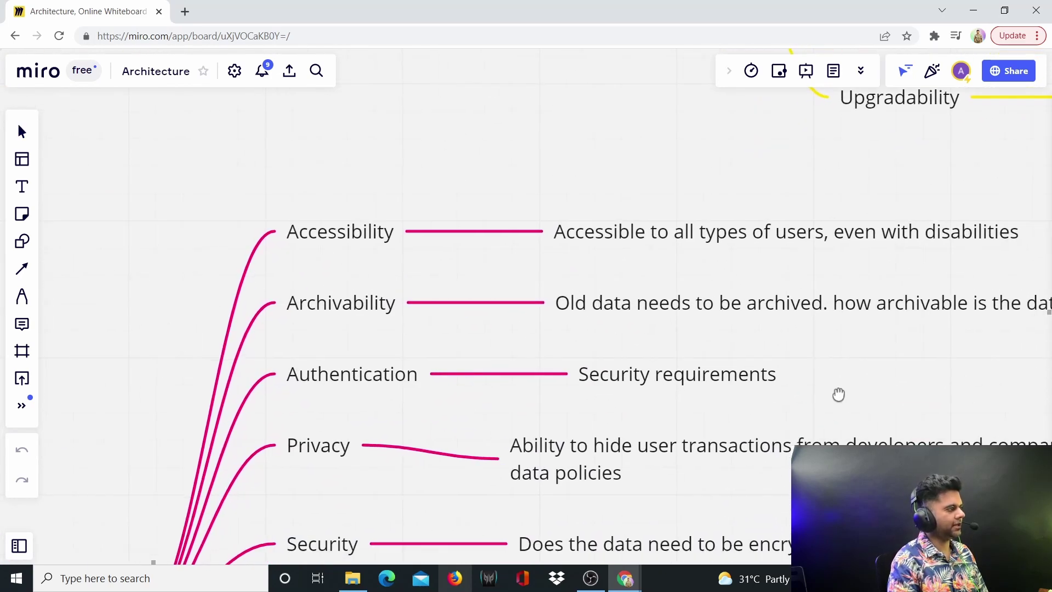
scroll(818, 249, "right", 1)
scroll(947, 241, "down", 2)
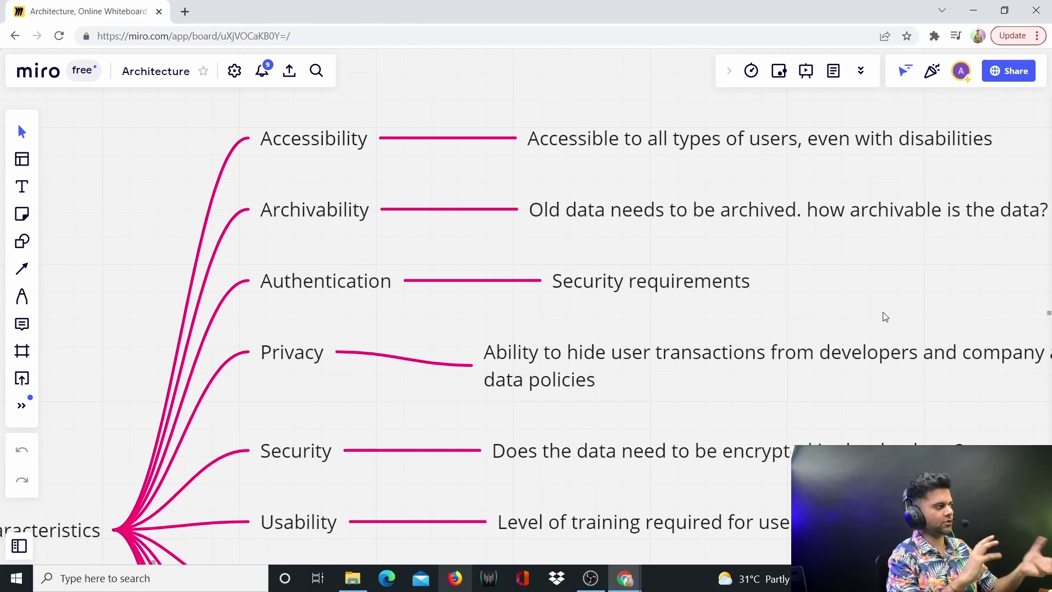
left_click(310, 212)
left_click(604, 241)
scroll(605, 242, "right", 2)
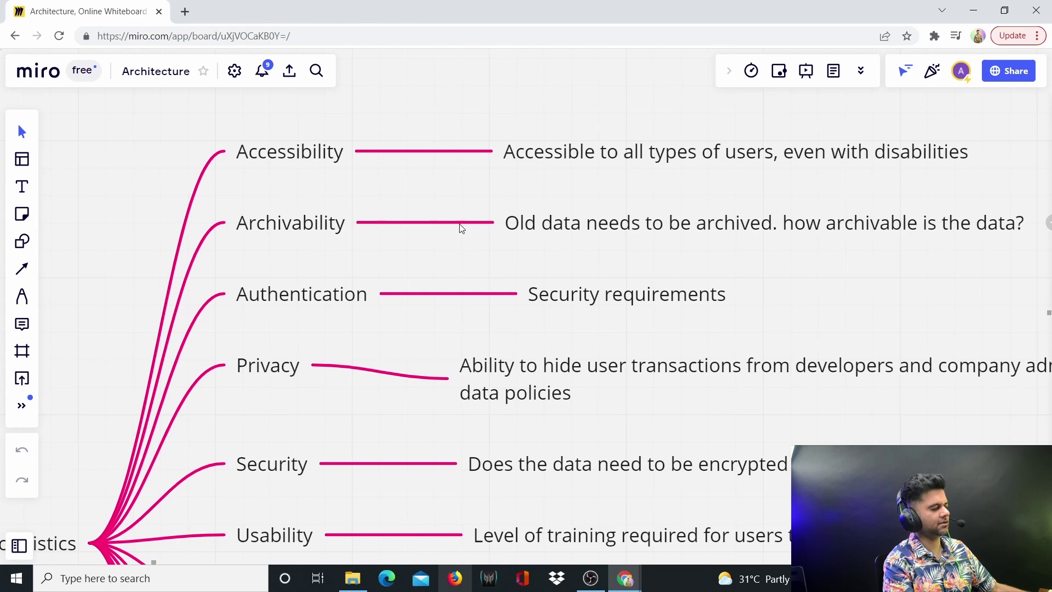
left_click(371, 221)
left_click(439, 258)
left_click(377, 313)
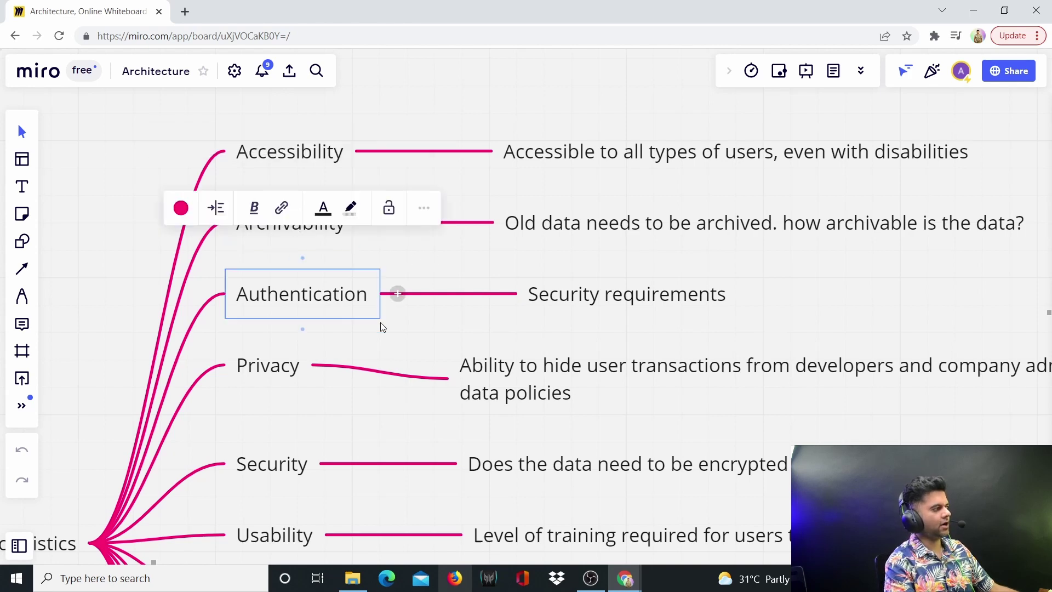
left_click(419, 326)
left_click(622, 289)
left_click(663, 329)
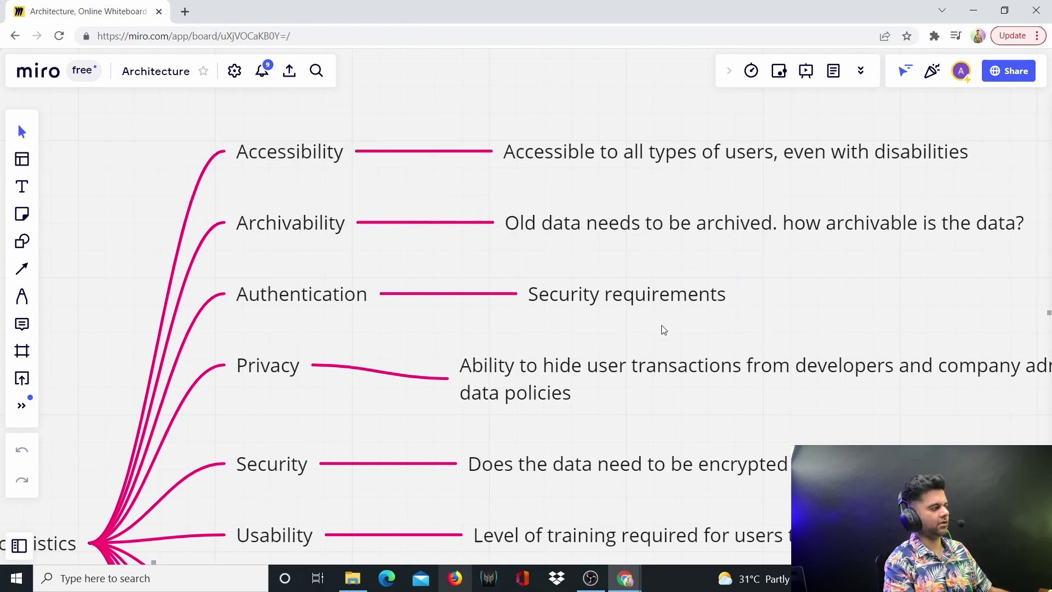
scroll(663, 329, "down", 3)
left_click(249, 291)
left_click_drag(734, 324, 687, 371)
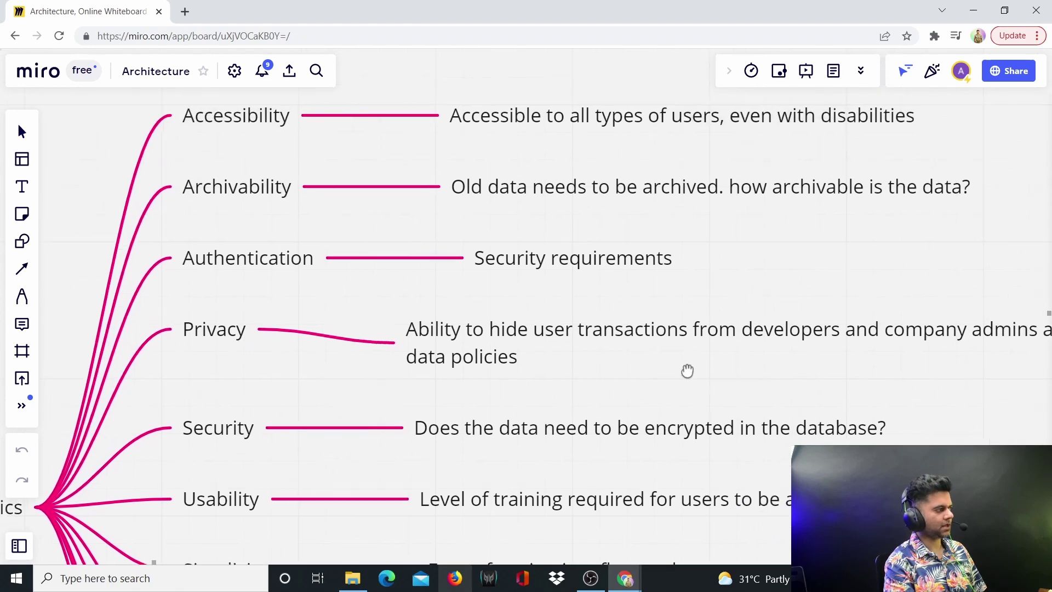
scroll(687, 371, "right", 5)
scroll(688, 371, "up", 3)
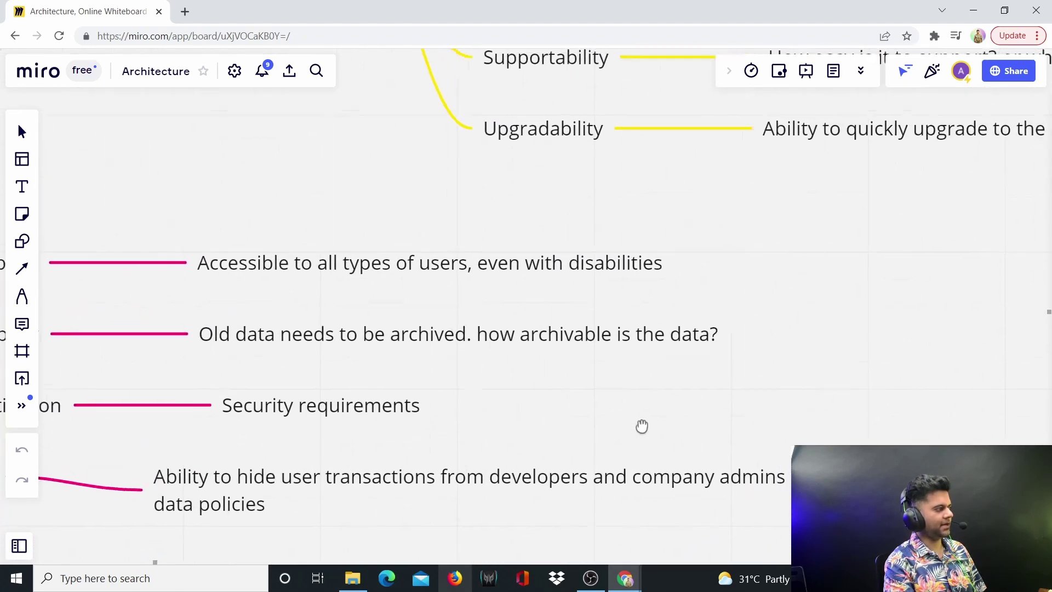
scroll(642, 426, "down", 5)
left_click(397, 366)
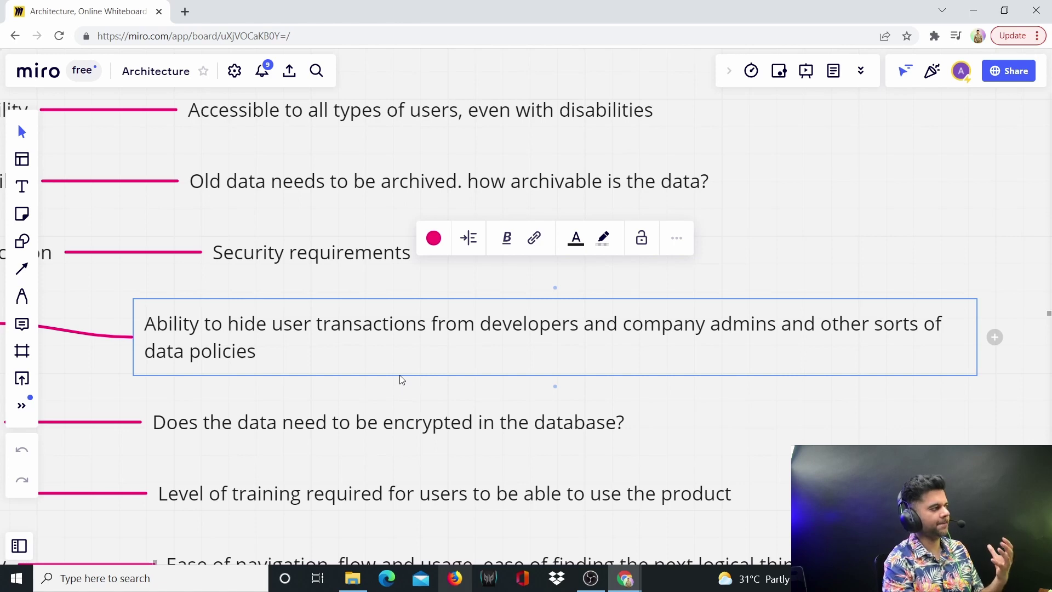
scroll(404, 378, "down", 2)
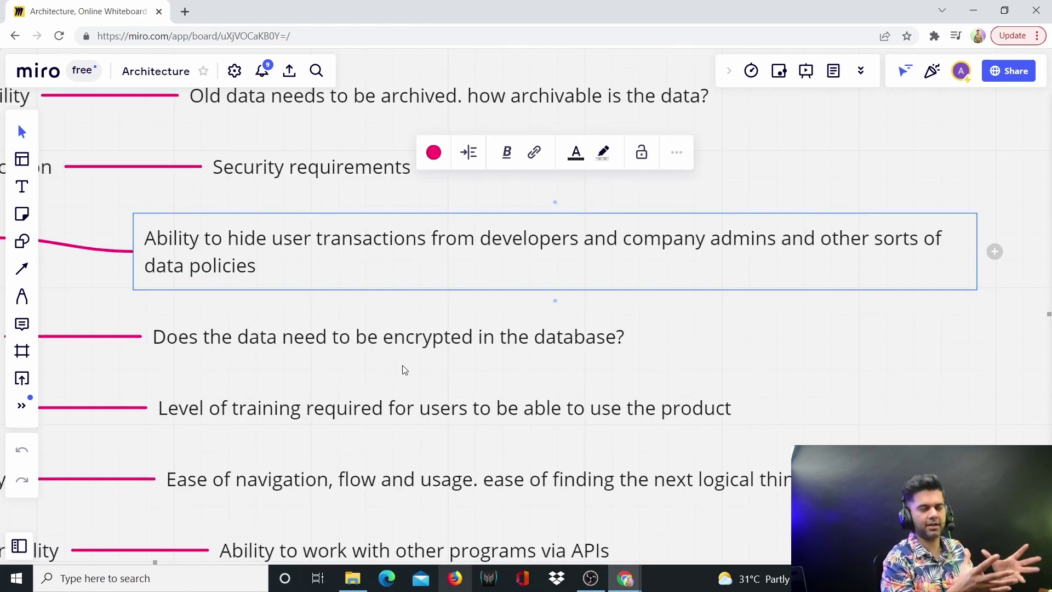
double_click(458, 247)
left_click(577, 245)
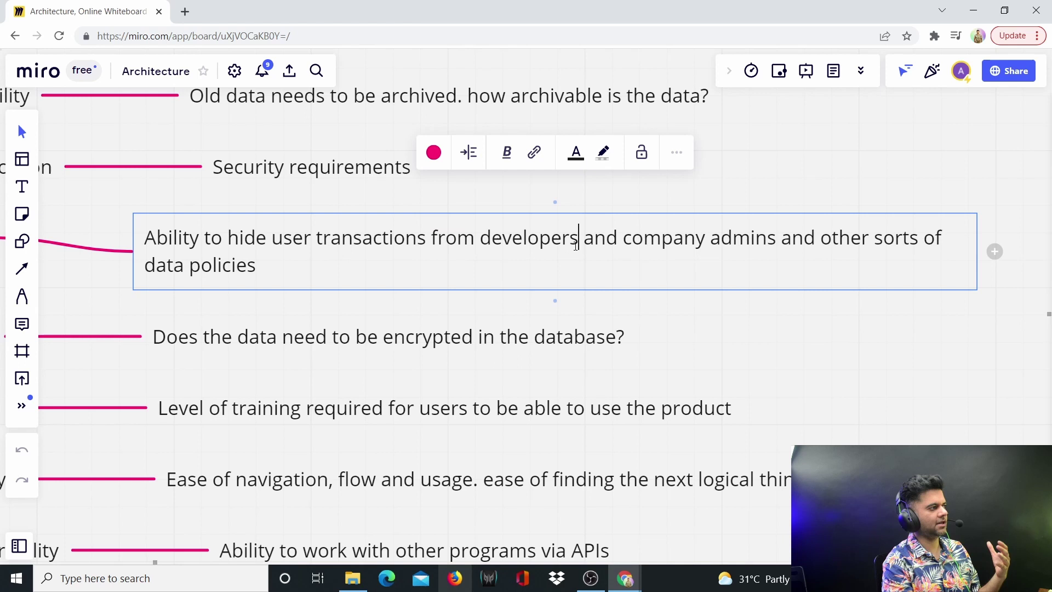
left_click(535, 305)
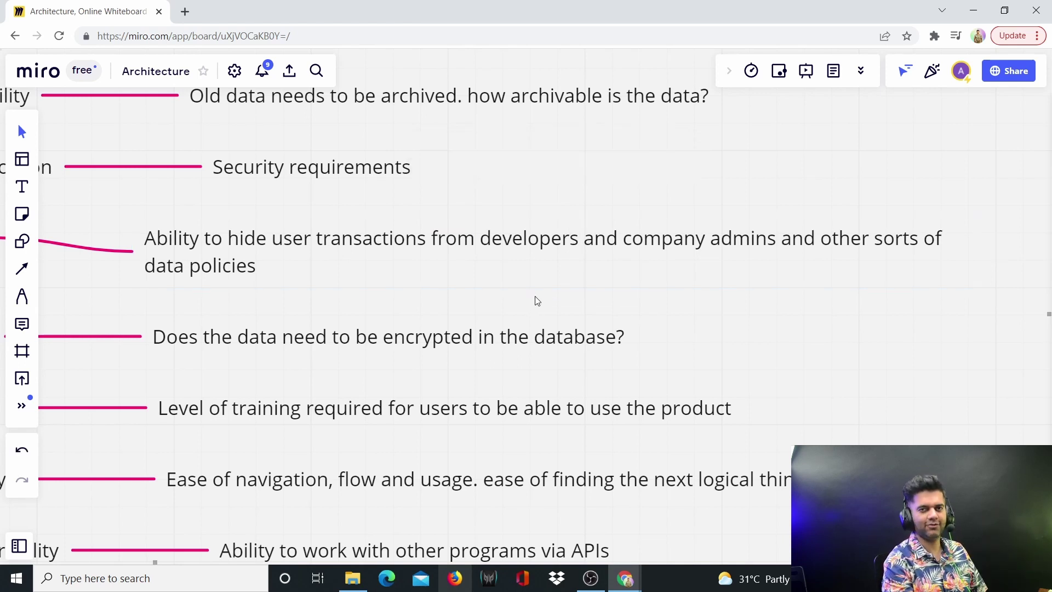
left_click_drag(536, 301, 690, 261)
left_click(298, 231)
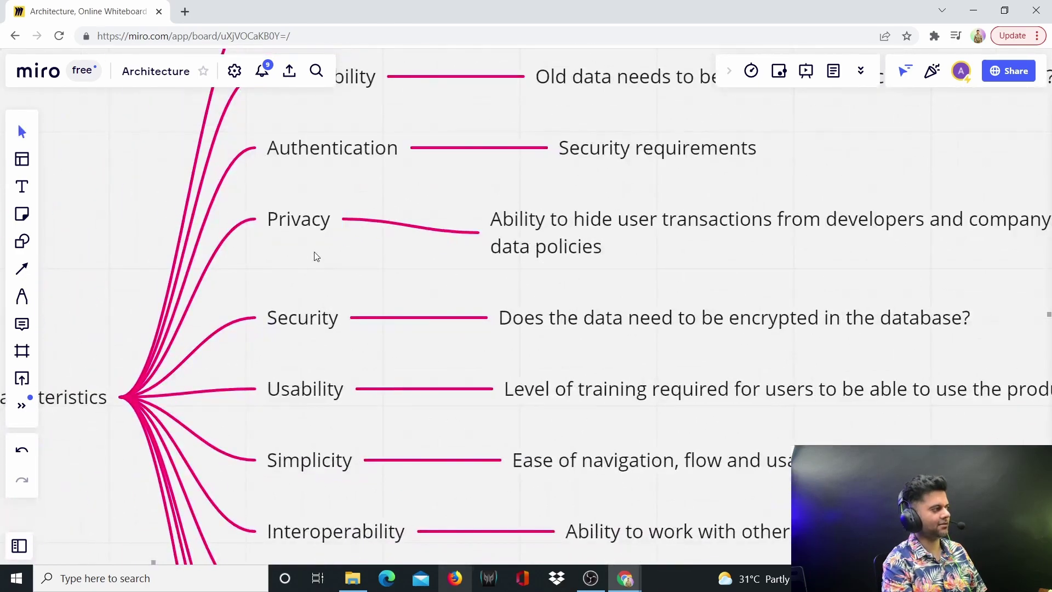
left_click(329, 265)
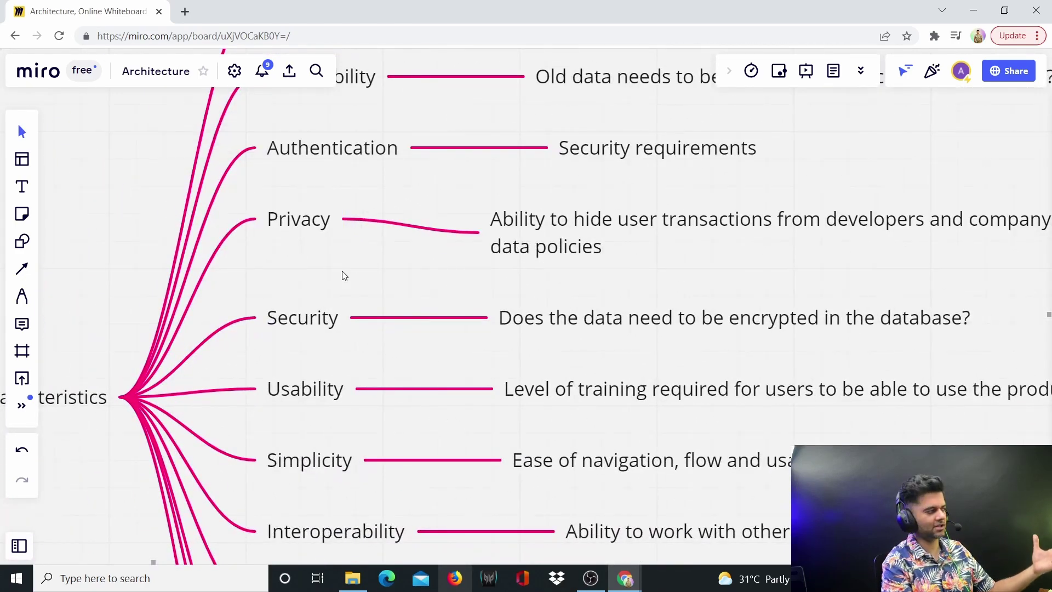
left_click(306, 319)
left_click(637, 325)
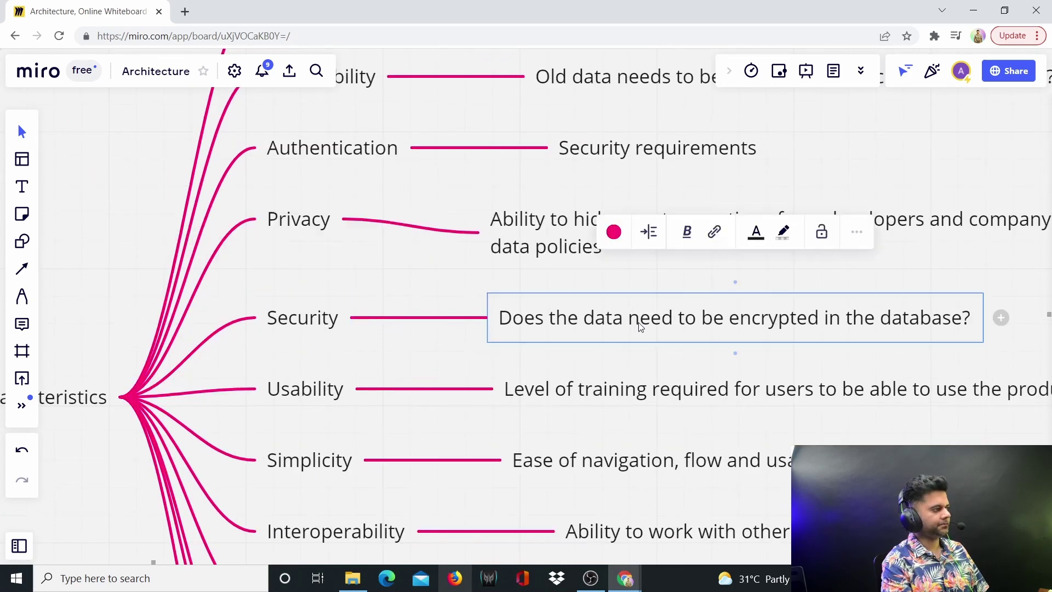
left_click(747, 361)
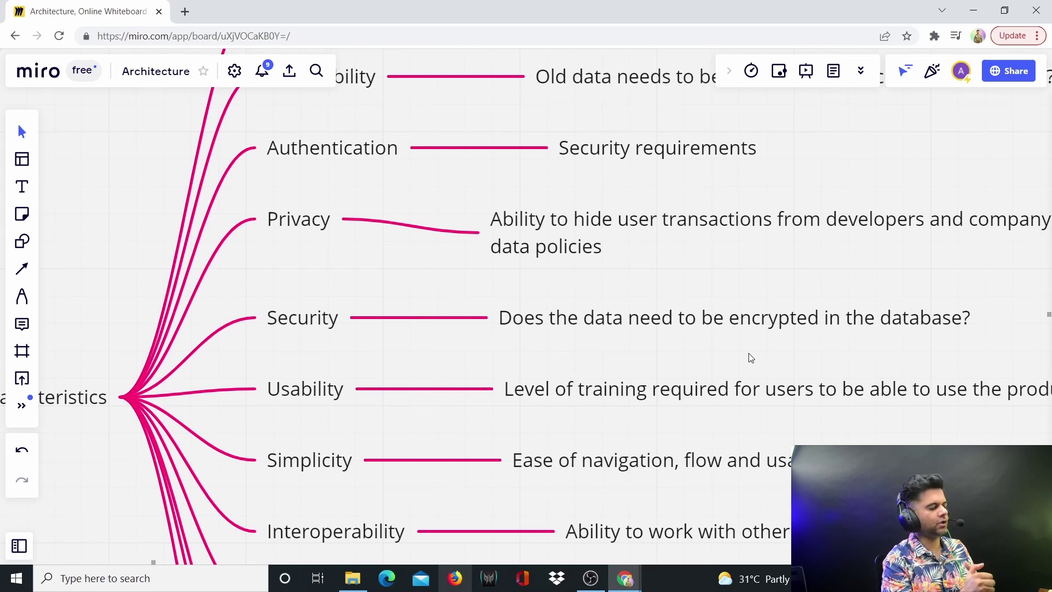
scroll(768, 359, "down", 2)
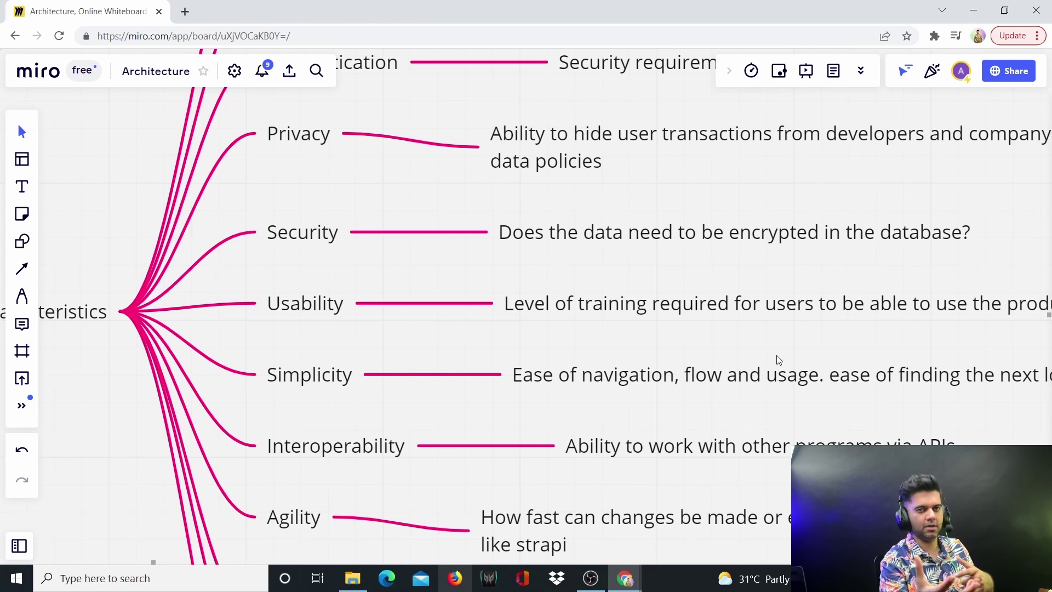
scroll(733, 331, "up", 6)
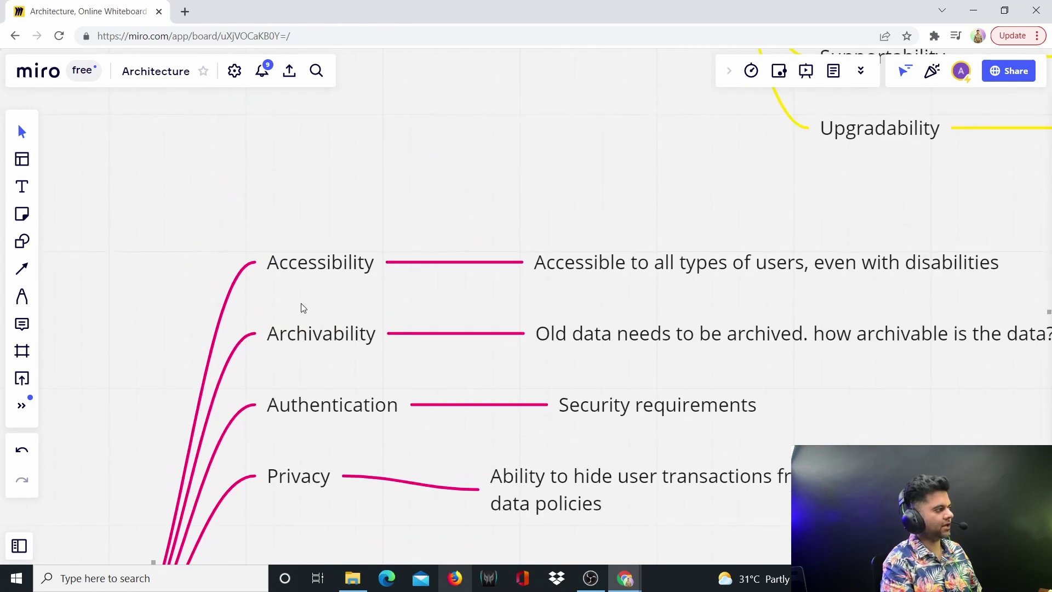
left_click(320, 274)
left_click(324, 329)
scroll(312, 346, "down", 4)
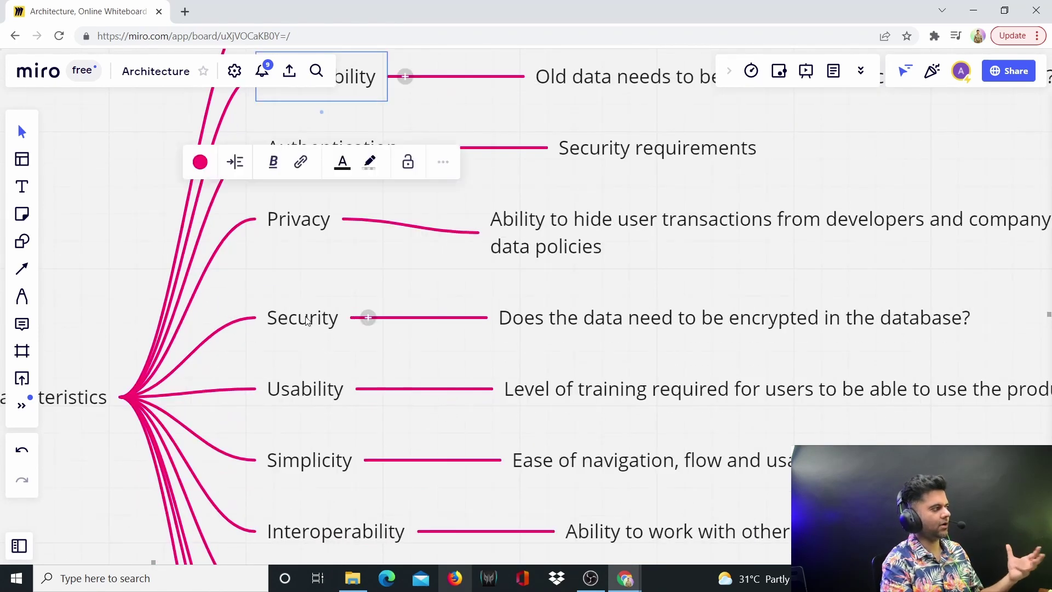
left_click(311, 317)
scroll(324, 339, "down", 2)
left_click(362, 273)
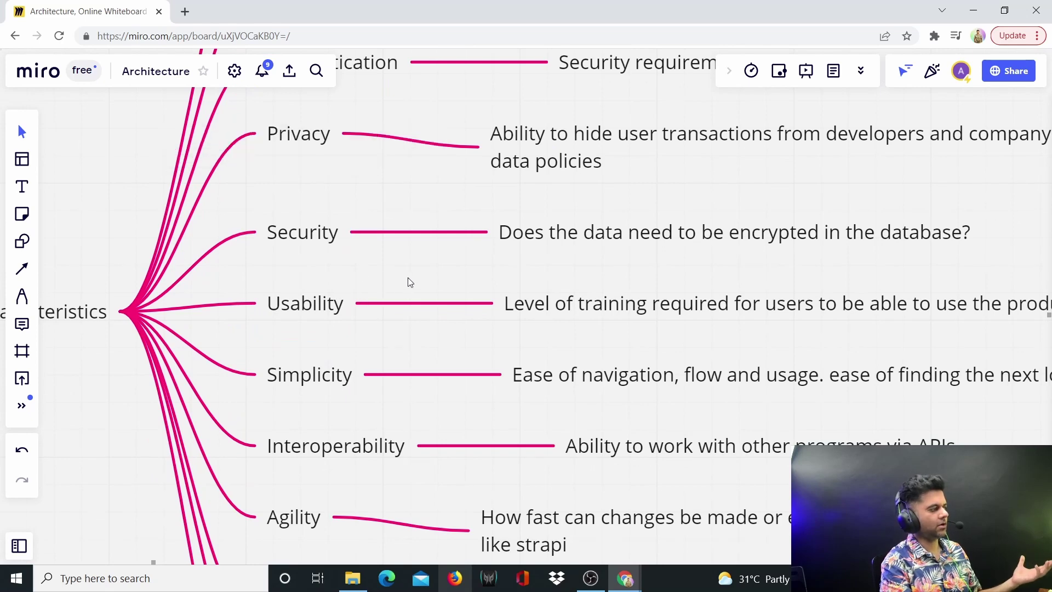
left_click(367, 301)
left_click(467, 333)
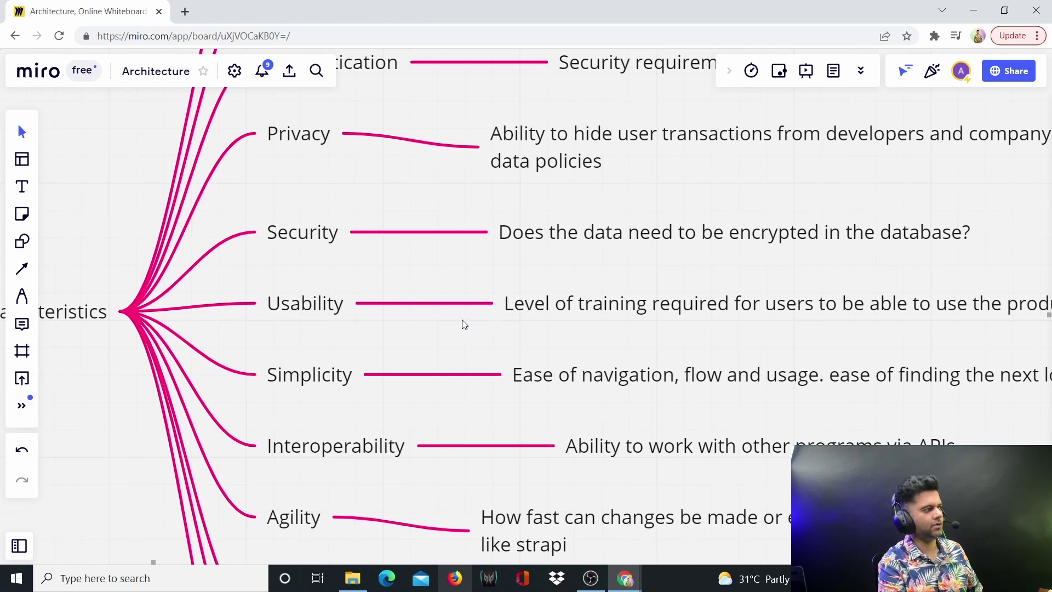
left_click_drag(496, 345, 434, 359)
left_click(531, 329)
left_click(536, 323)
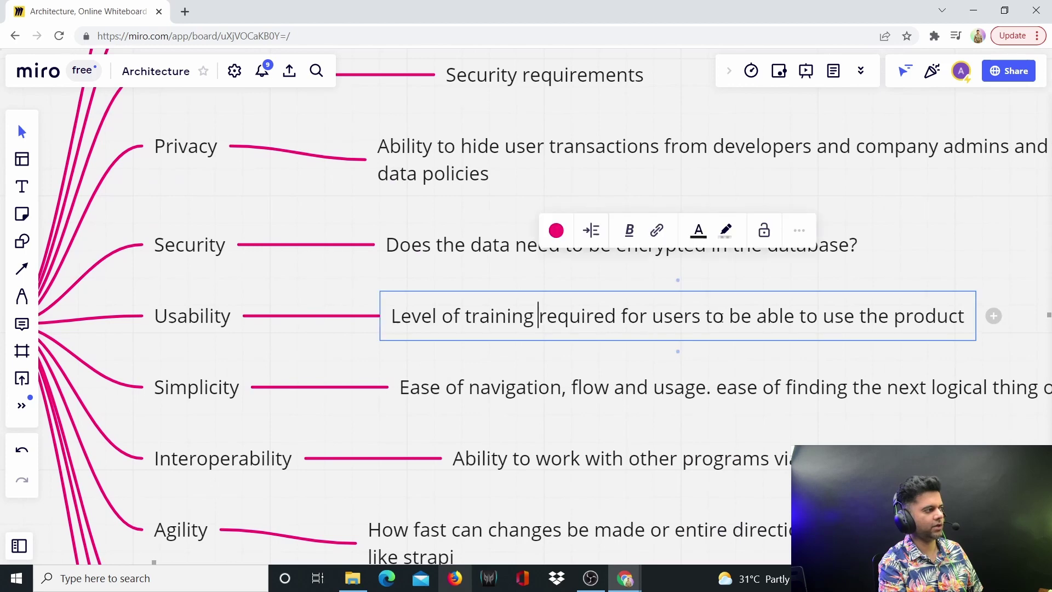
left_click(718, 327)
left_click(521, 359)
left_click_drag(521, 360, 606, 329)
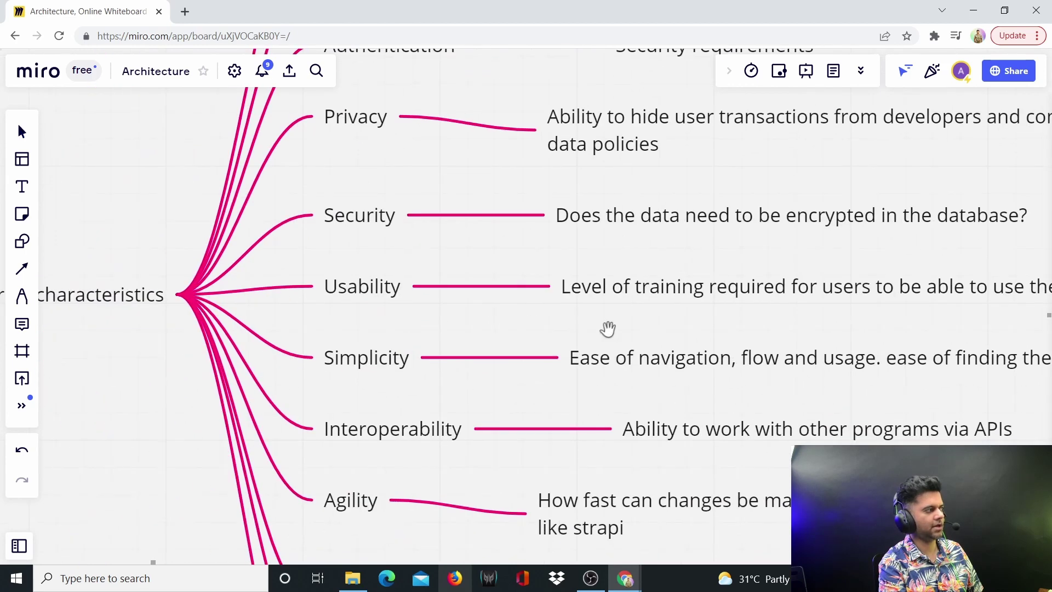
left_click(390, 297)
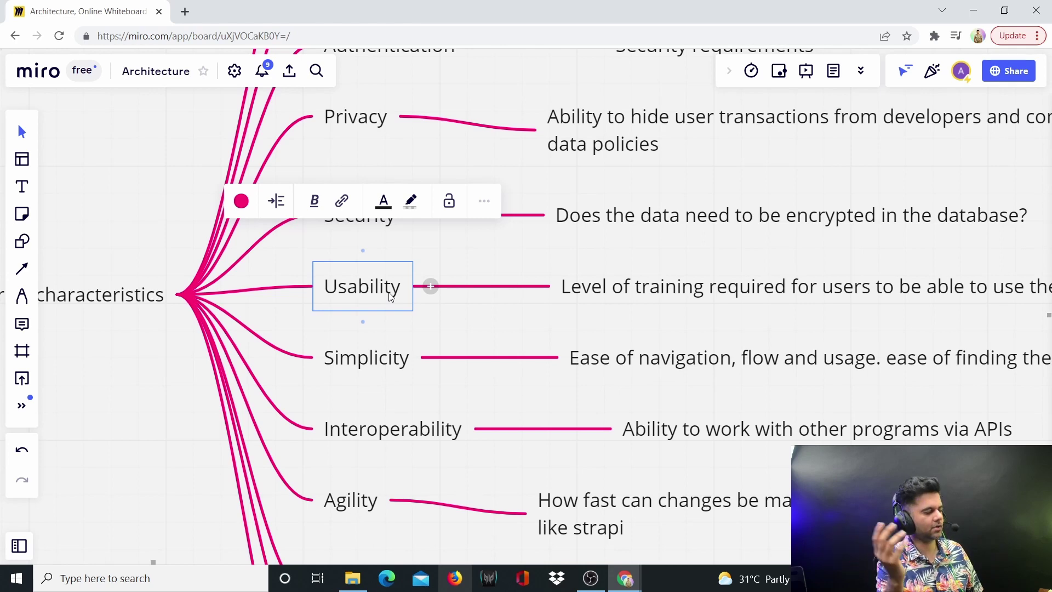
left_click(395, 358)
scroll(427, 384, "down", 2)
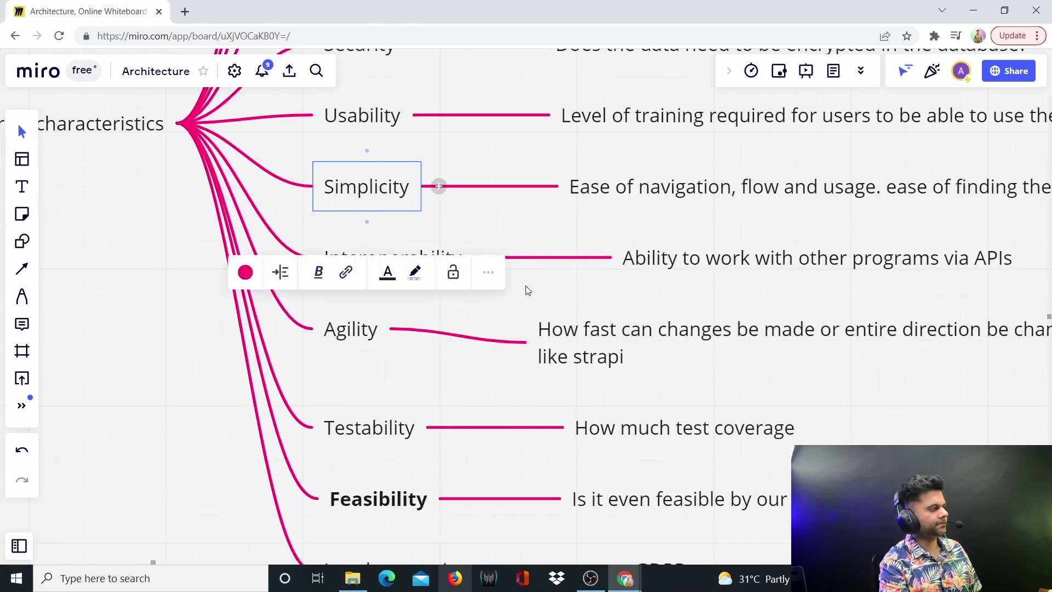
scroll(581, 309, "up", 1)
left_click(340, 223)
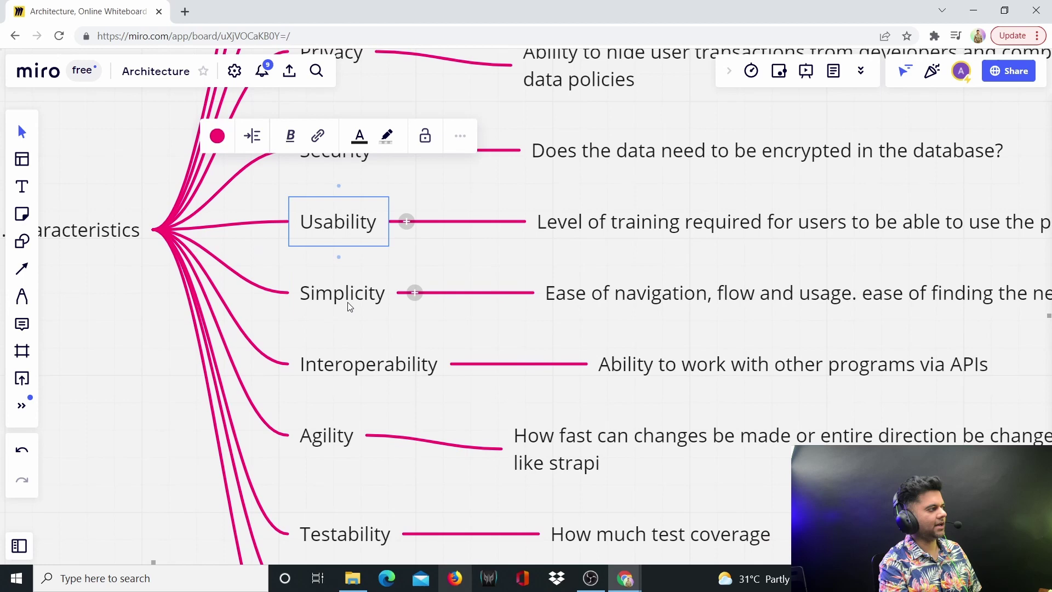
left_click(347, 299)
scroll(350, 304, "up", 4)
scroll(349, 306, "up", 4)
left_click(348, 184)
scroll(349, 187, "down", 4)
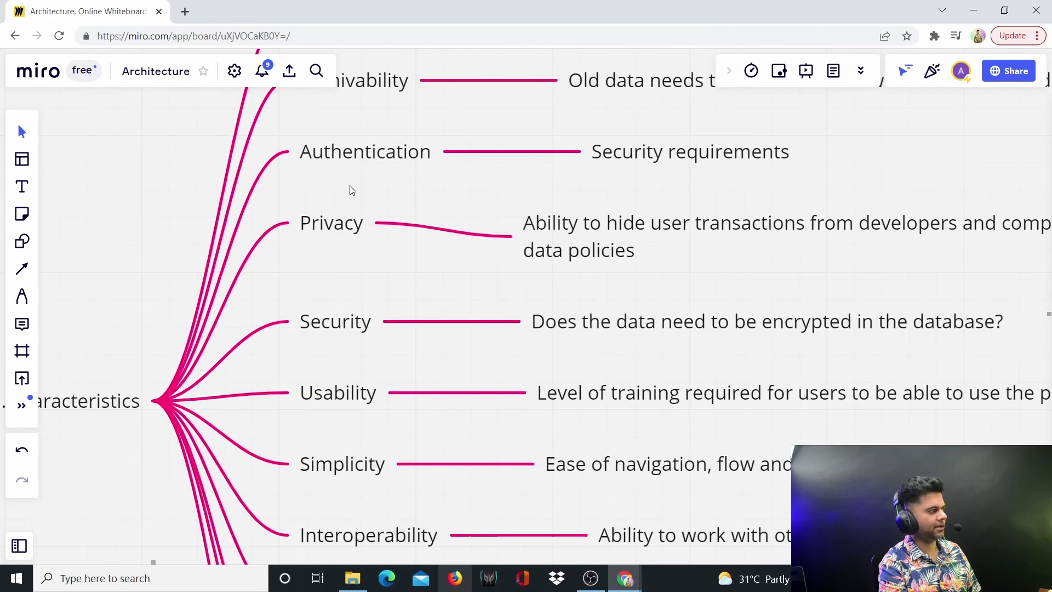
scroll(348, 233, "down", 2)
scroll(378, 263, "down", 2)
left_click(342, 222)
left_click(344, 296)
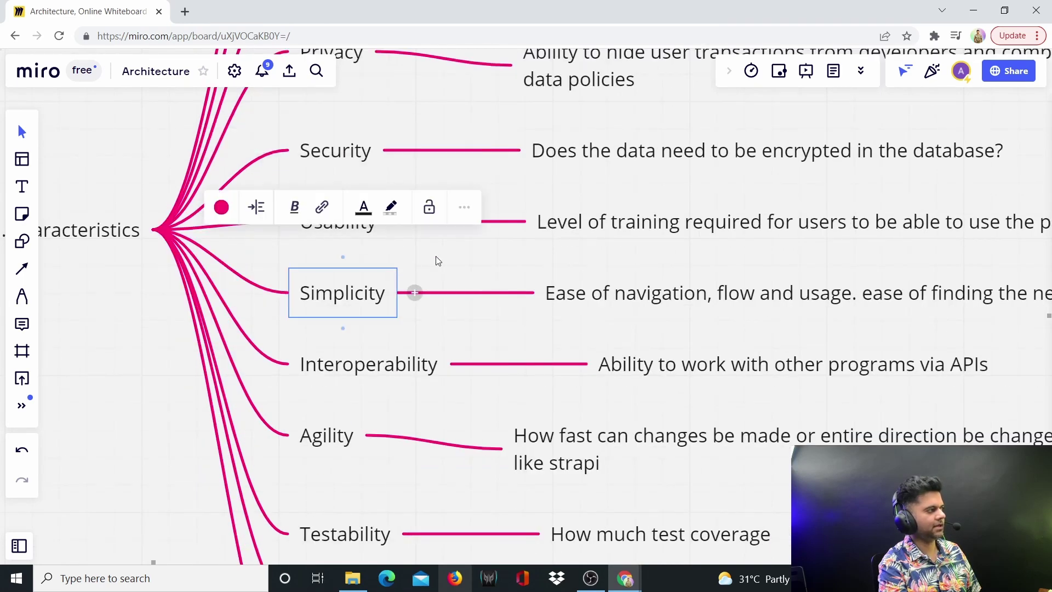
left_click(472, 260)
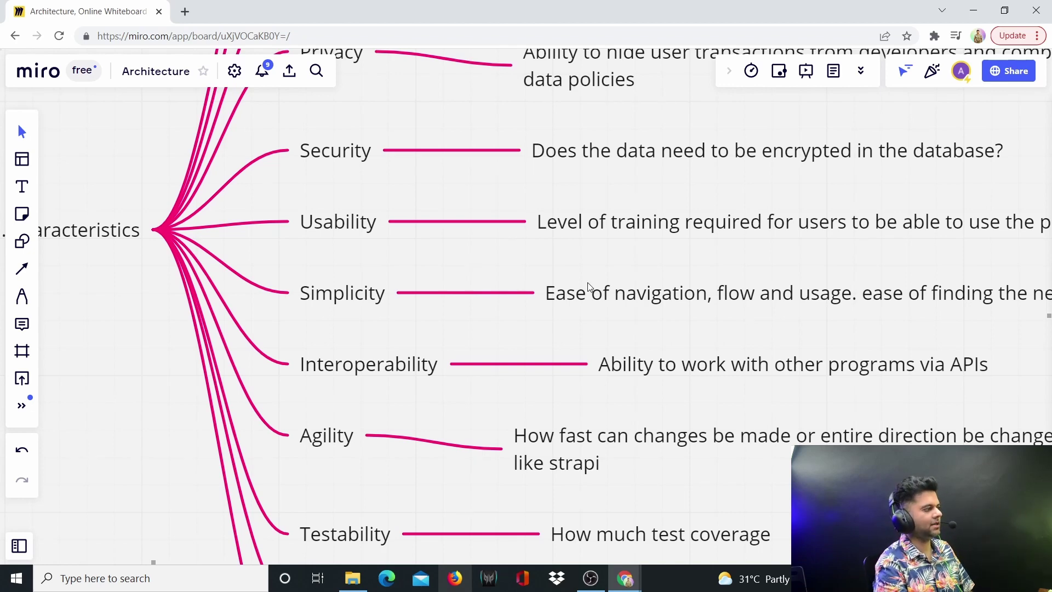
left_click(598, 306)
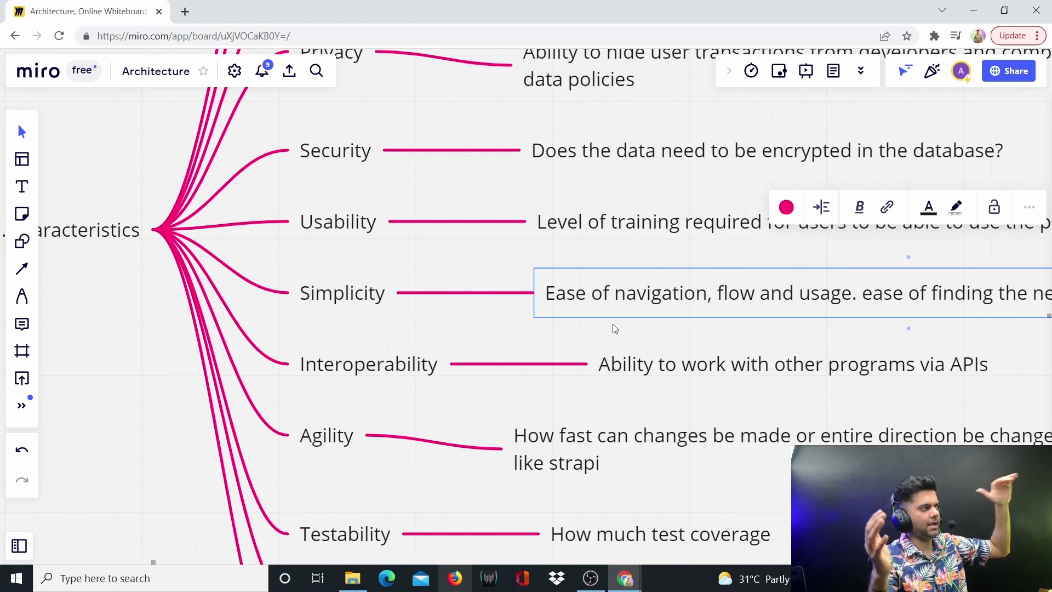
scroll(615, 329, "down", 2)
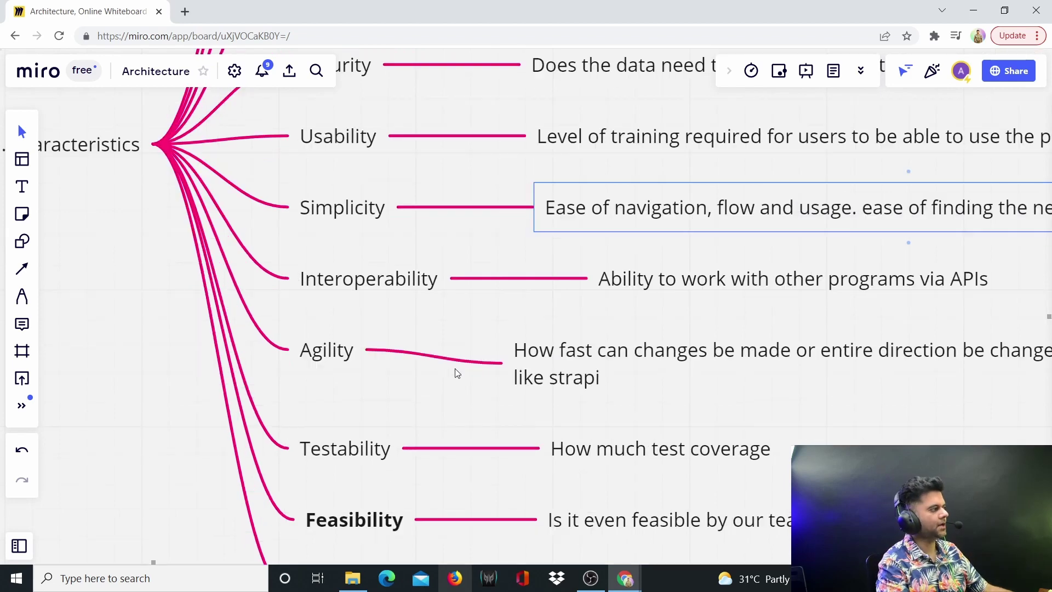
left_click(381, 285)
left_click(552, 329)
left_click(356, 284)
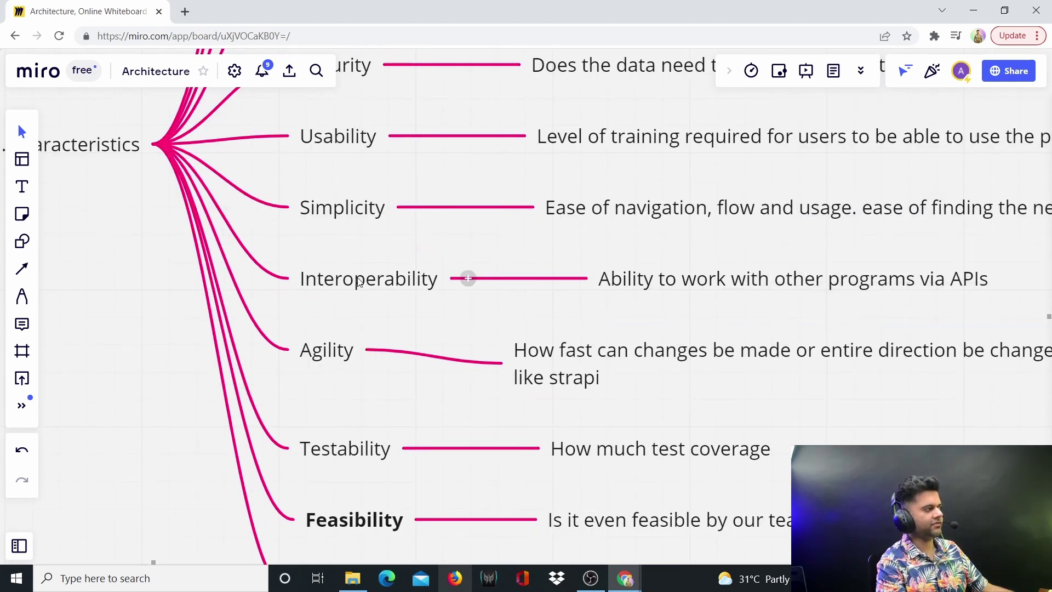
left_click(391, 290)
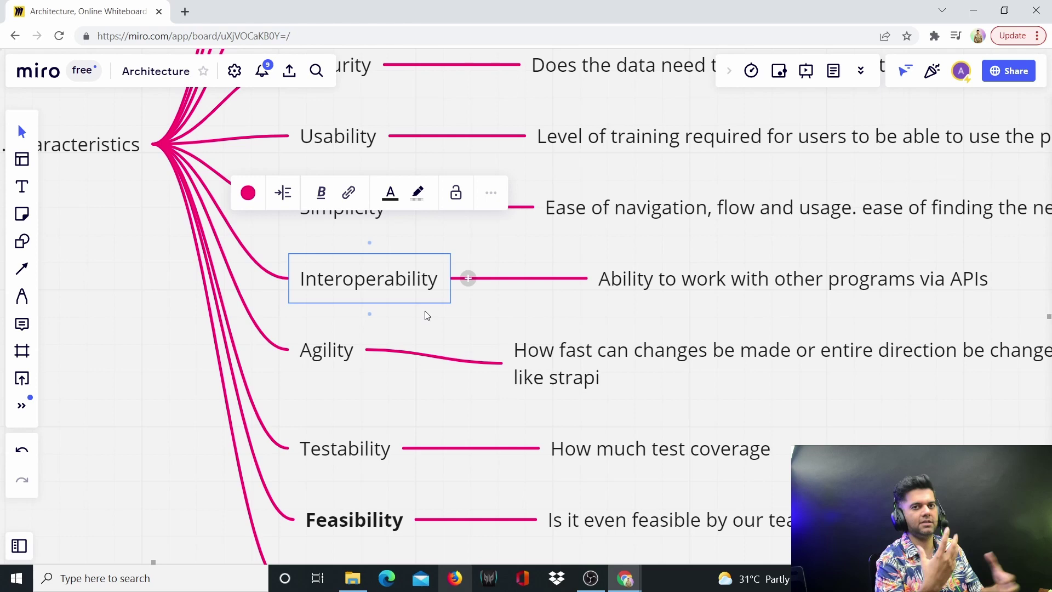
scroll(406, 331, "down", 3)
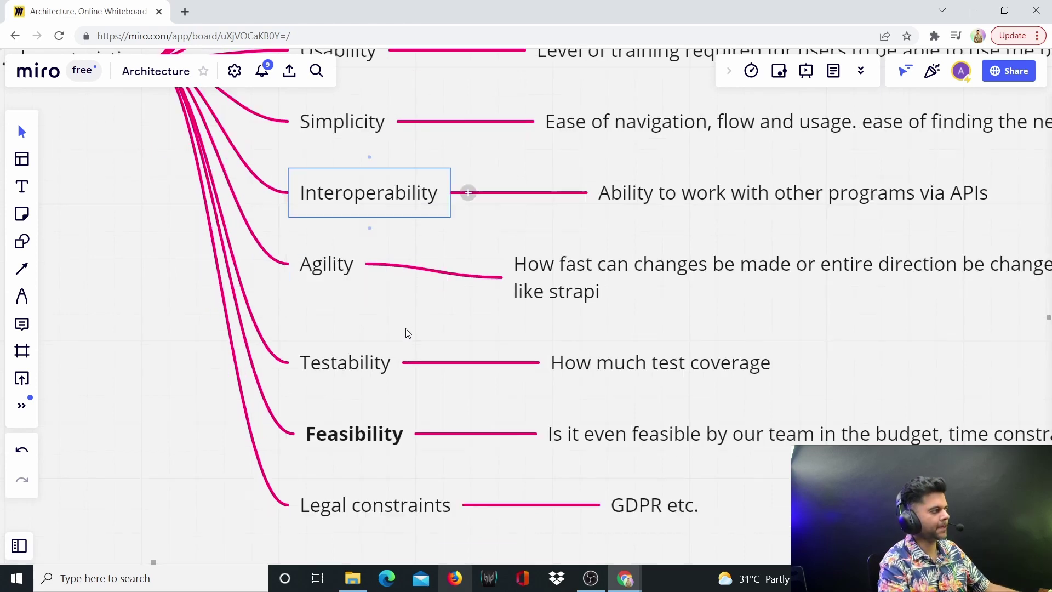
left_click(323, 272)
left_click(340, 331)
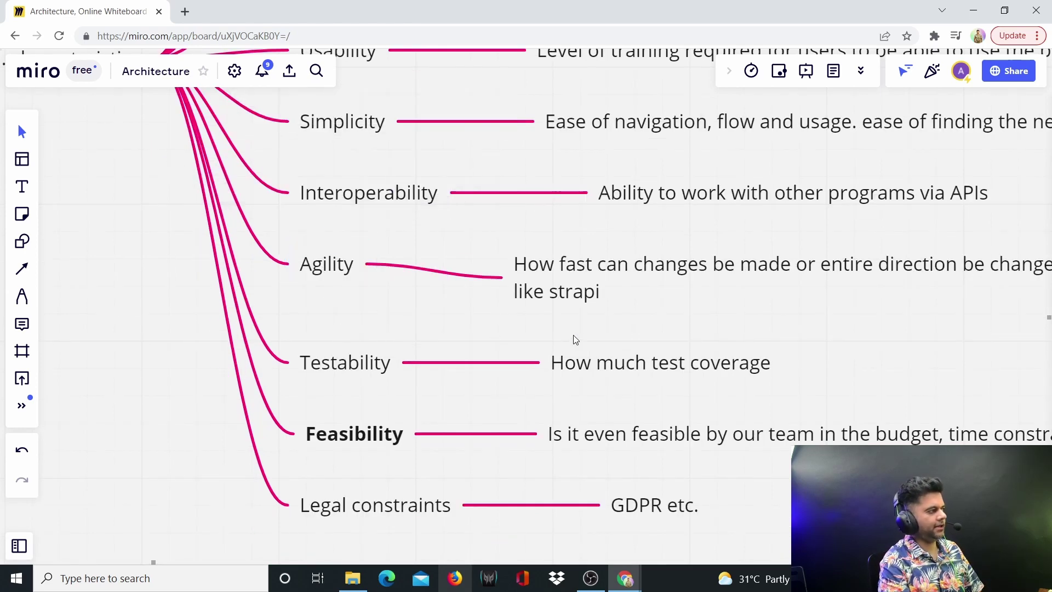
left_click_drag(585, 320, 522, 366)
scroll(522, 366, "down", 1)
left_click(550, 303)
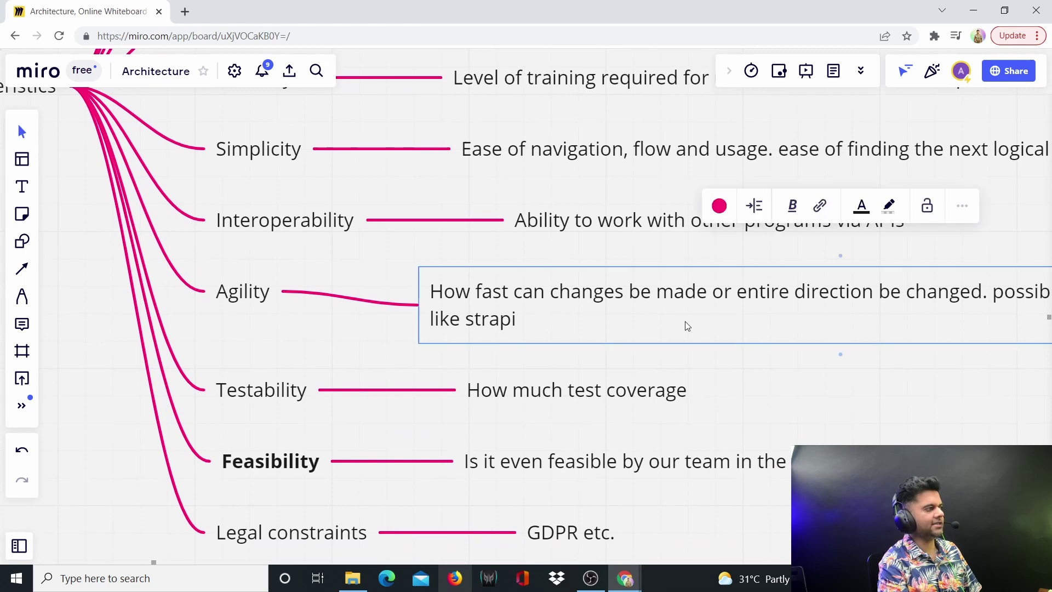
left_click(777, 344)
scroll(777, 344, "right", 3)
scroll(646, 334, "left", 4)
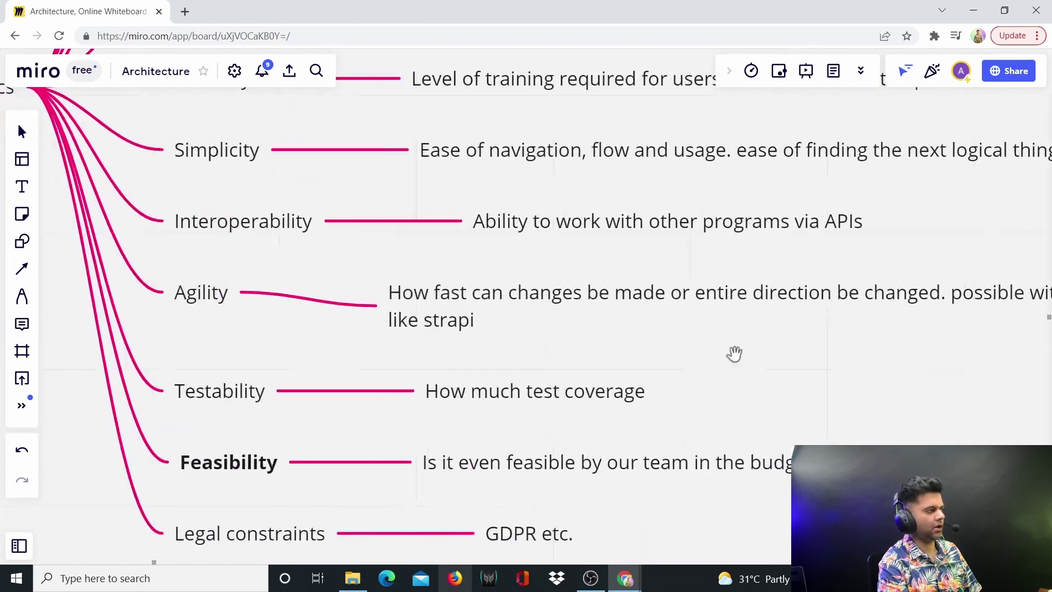
scroll(691, 337, "left", 2)
scroll(690, 338, "down", 1)
scroll(482, 312, "down", 1)
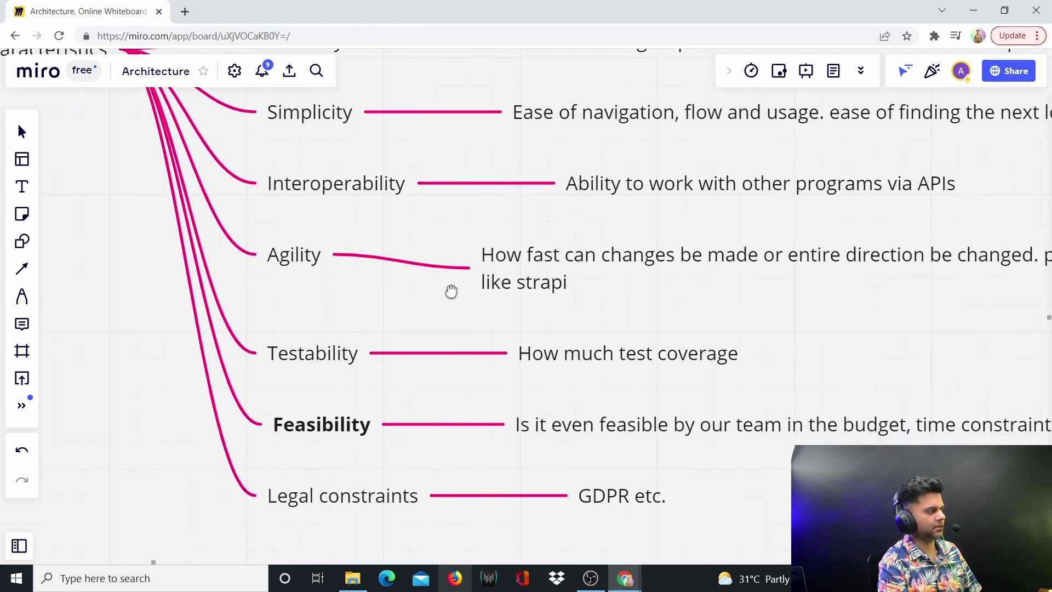
left_click(298, 264)
left_click(521, 290)
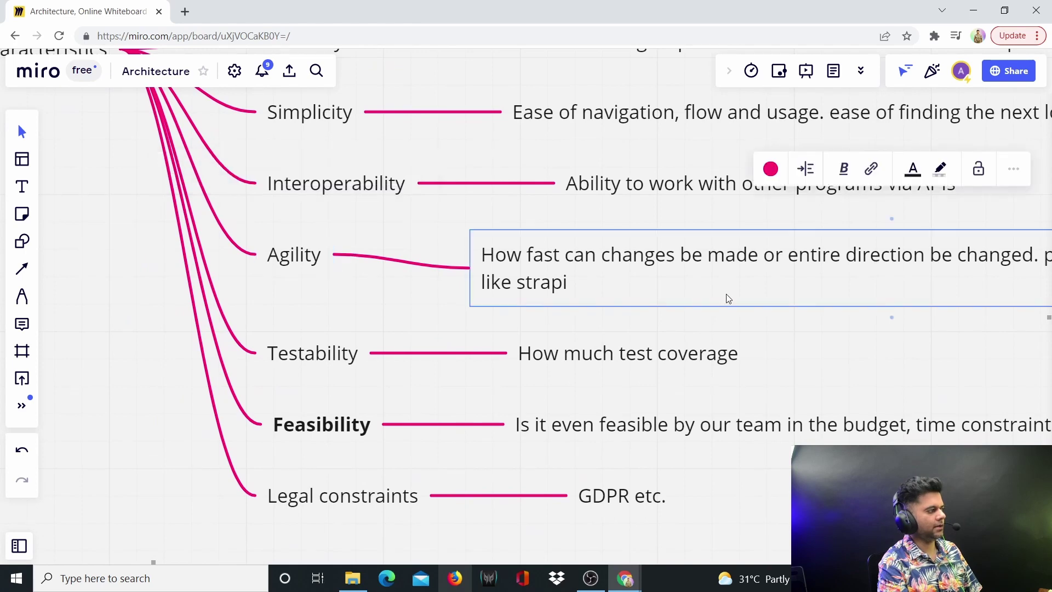
scroll(728, 299, "right", 1)
mouse_move(697, 285)
left_mouse_down()
mouse_move(515, 280)
mouse_move(394, 296)
mouse_move(697, 273)
left_mouse_up()
left_click(542, 272)
double_click(548, 276)
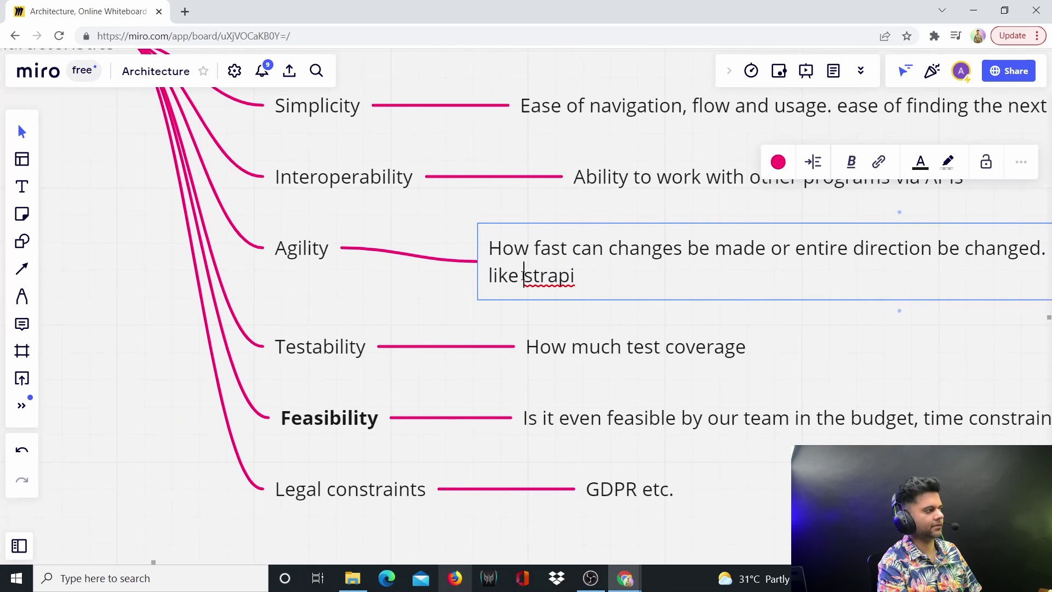
left_click(569, 311)
scroll(616, 336, "up", 3)
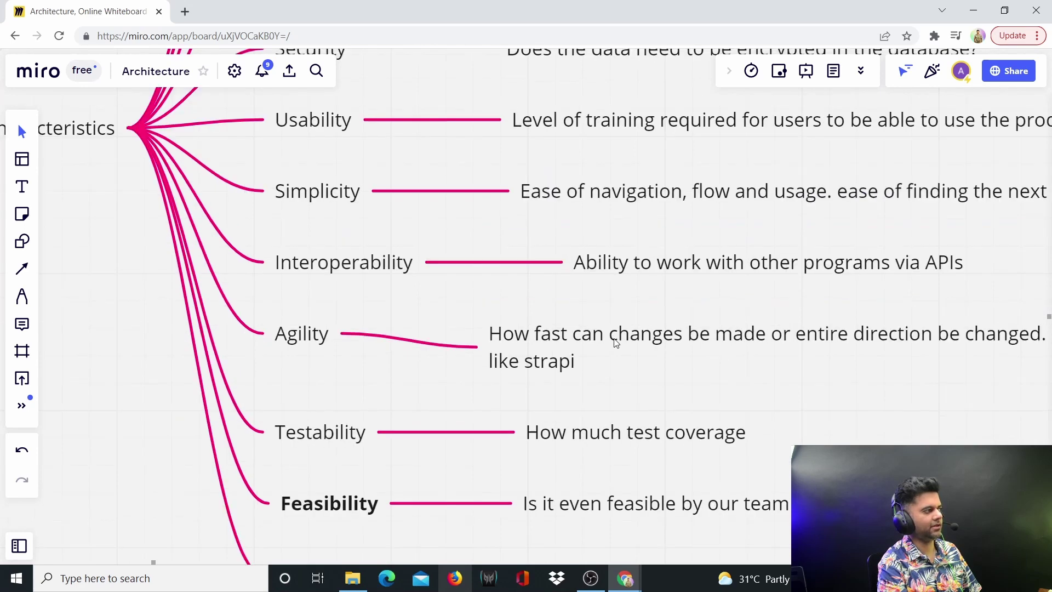
scroll(560, 359, "down", 3)
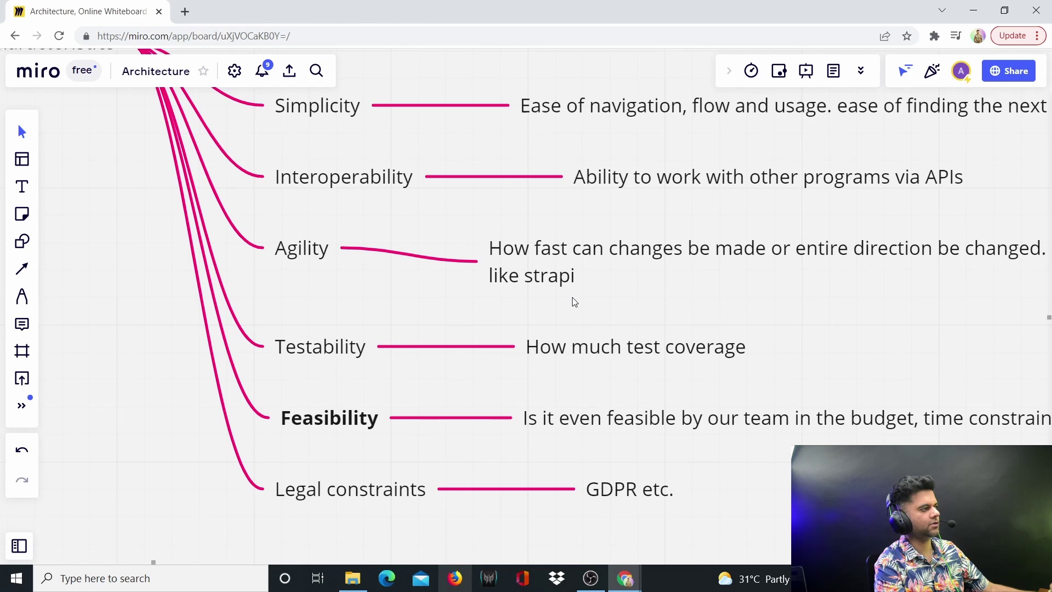
left_click(306, 271)
left_click(314, 305)
left_click(317, 264)
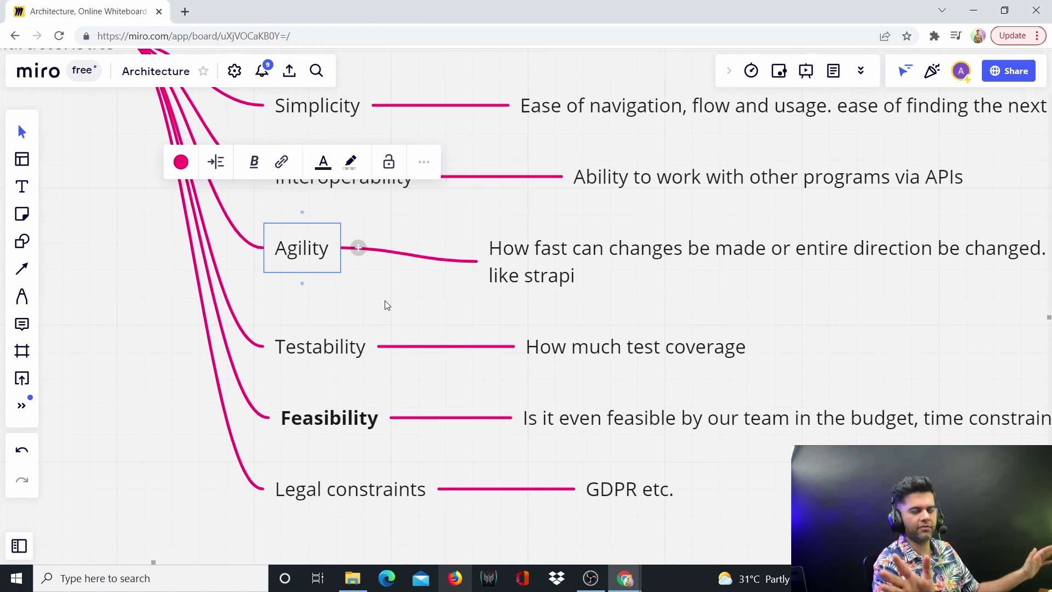
left_click(312, 347)
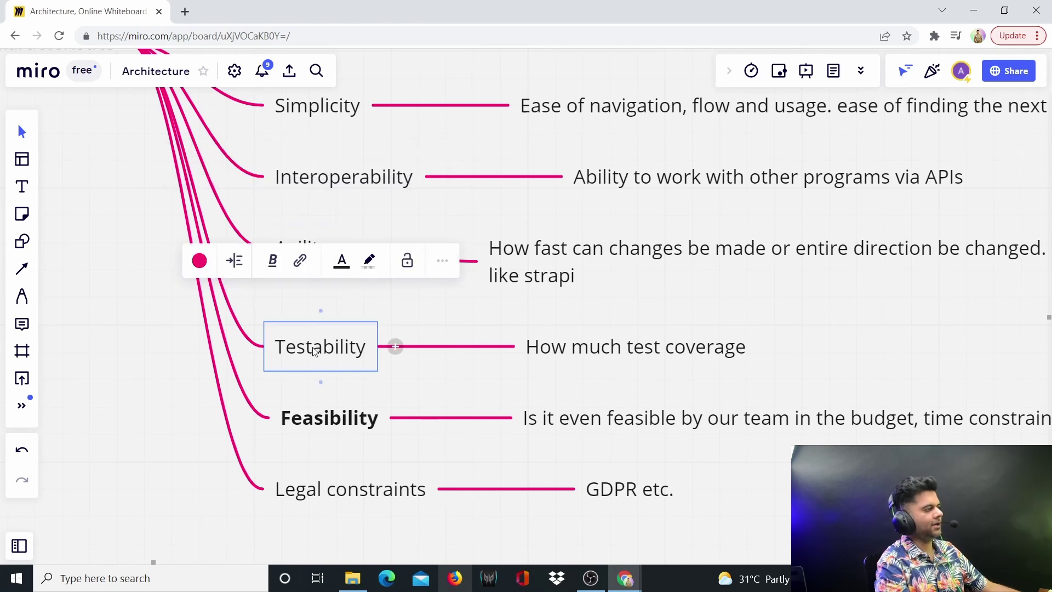
scroll(460, 329, "down", 2)
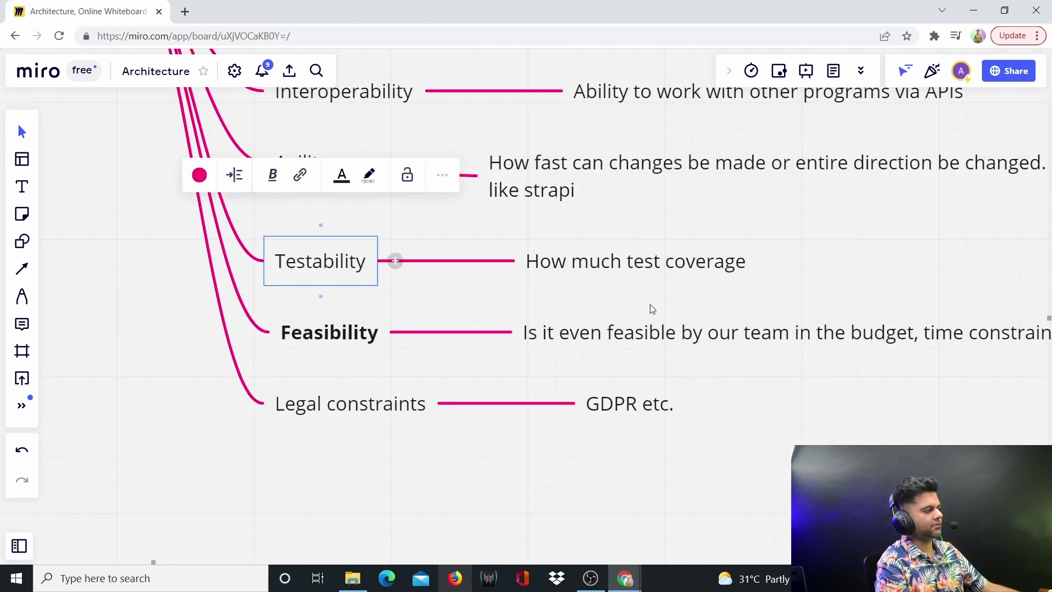
left_click(346, 330)
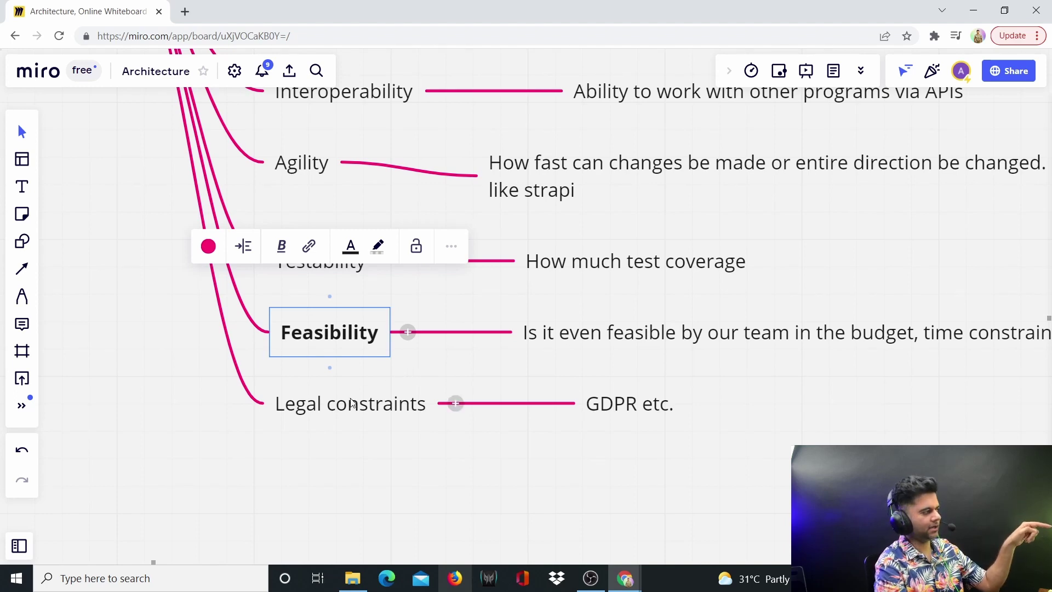
left_click(351, 406)
scroll(551, 390, "down", 2)
left_click(621, 317)
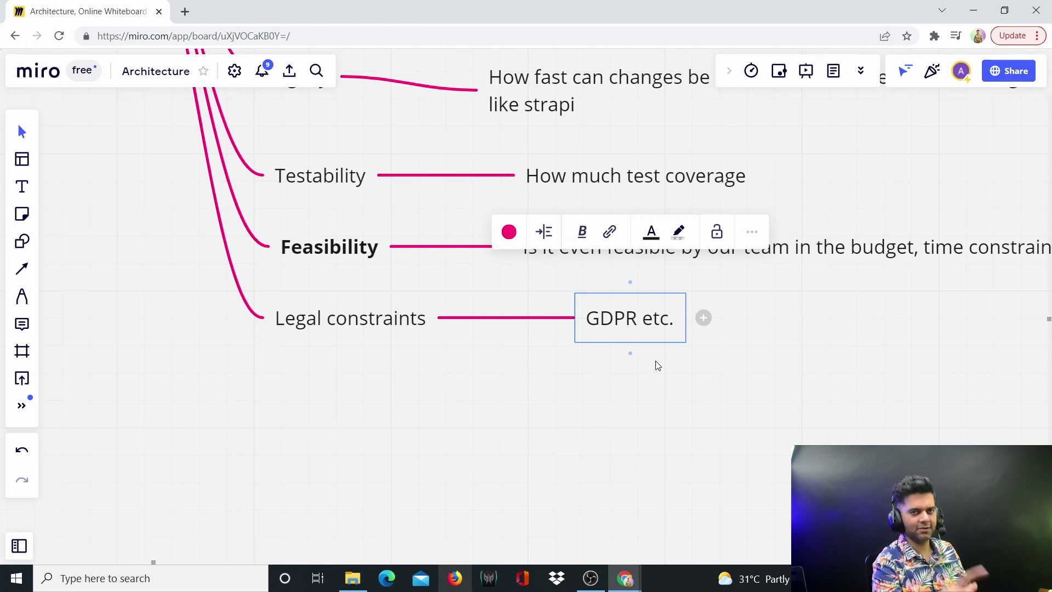
left_click(334, 263)
left_click(421, 409)
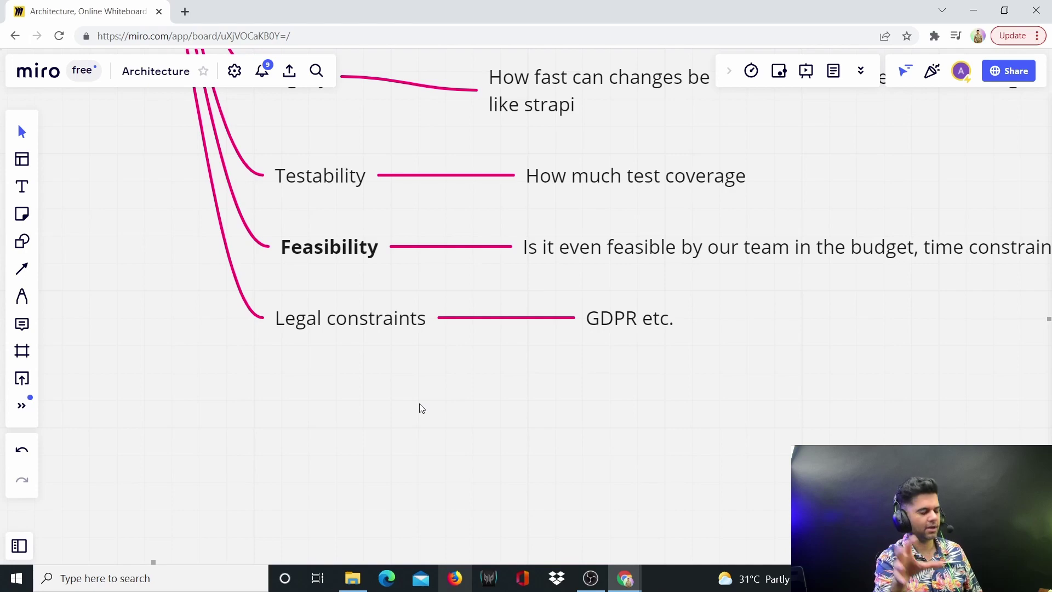
scroll(422, 408, "down", 10)
scroll(404, 388, "left", 8)
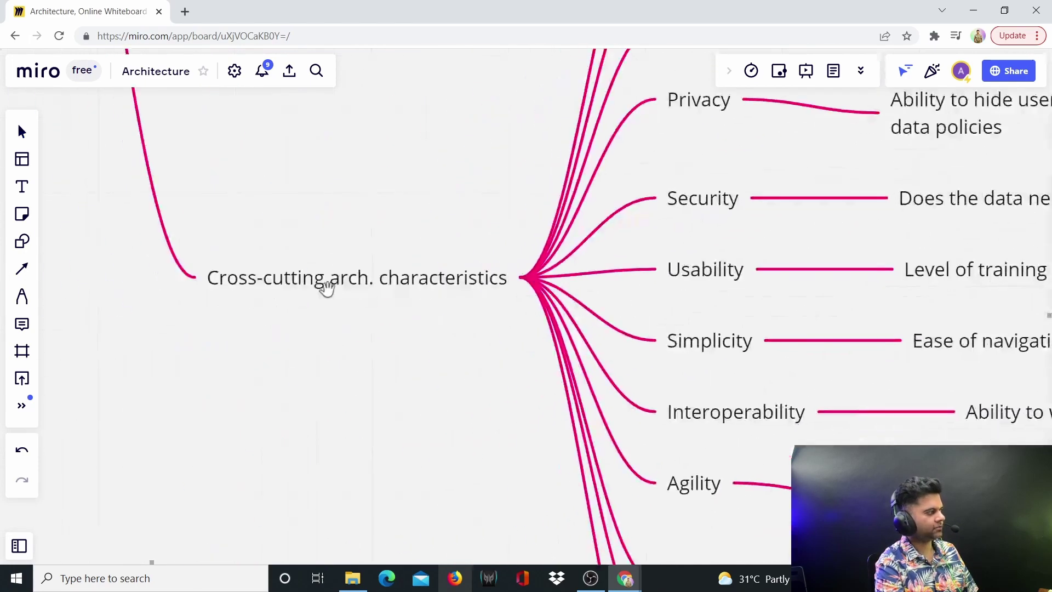
left_click(323, 291)
left_click(528, 372)
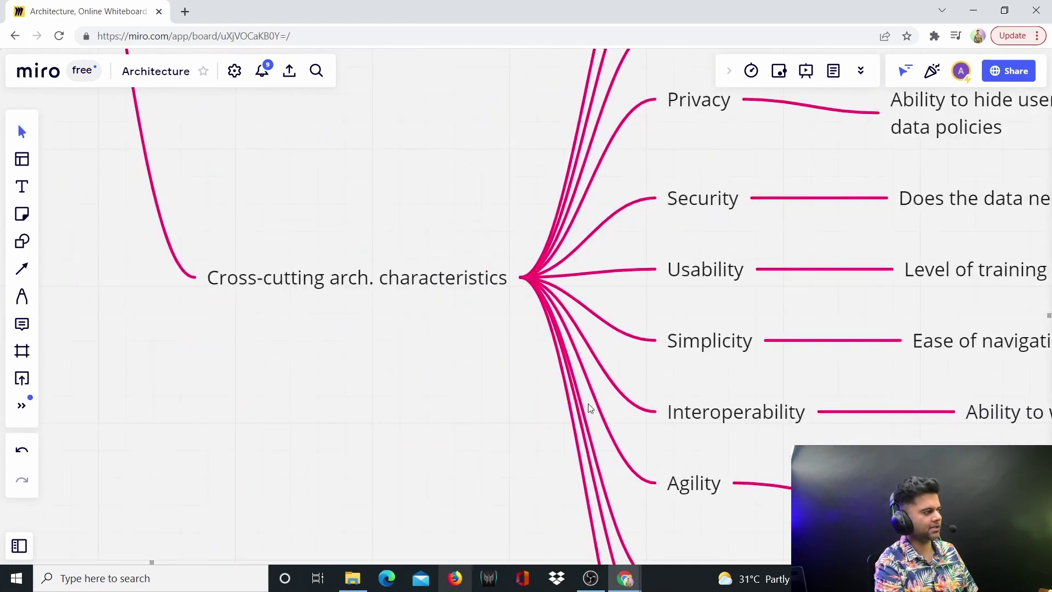
scroll(761, 402, "down", 8)
left_click_drag(761, 401, 397, 426)
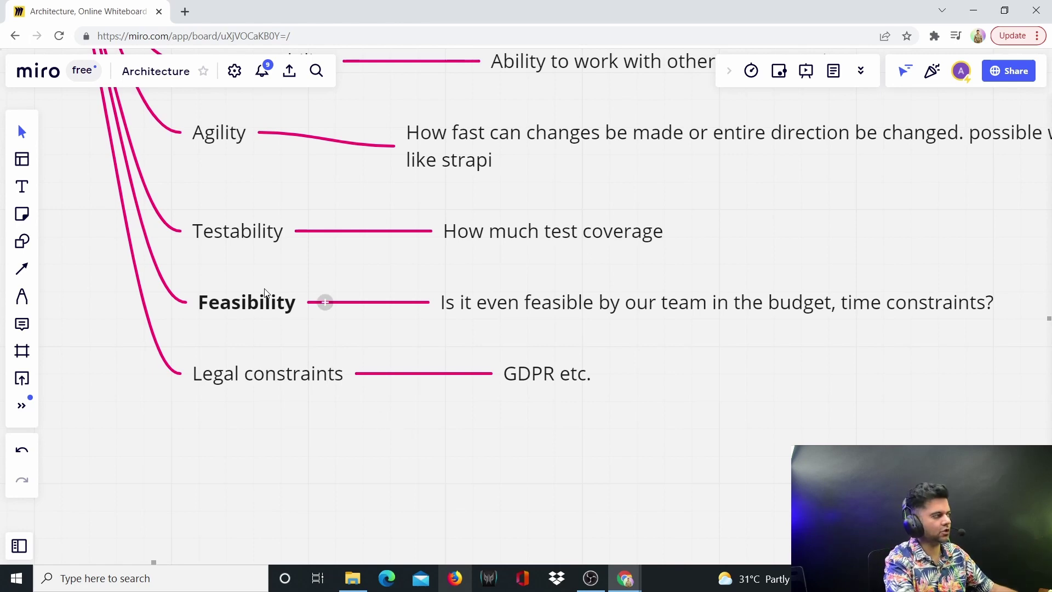
left_click(242, 312)
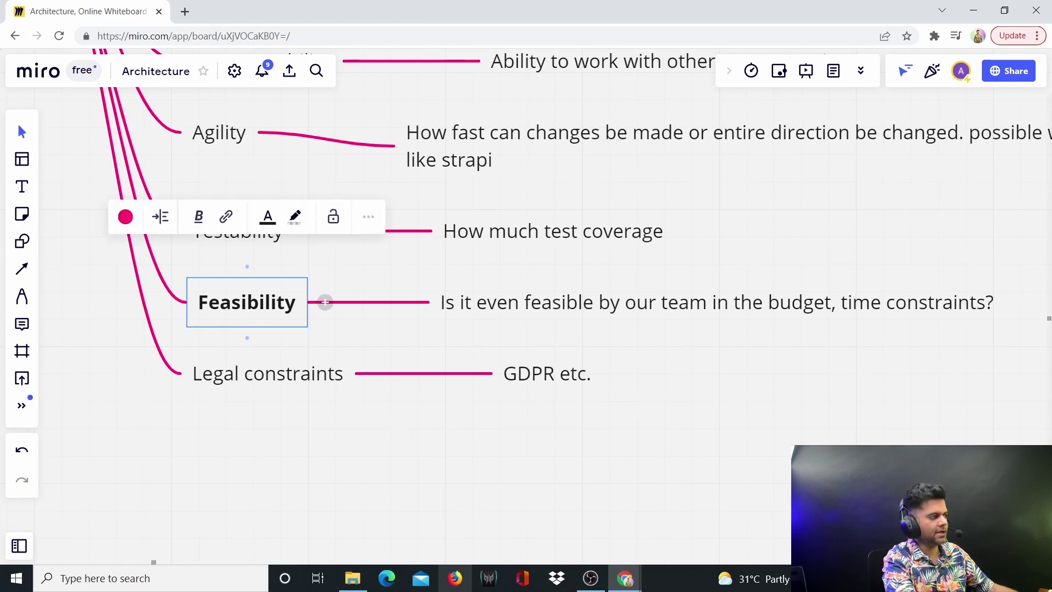
scroll(530, 306, "down", 2)
scroll(576, 415, "up", 5)
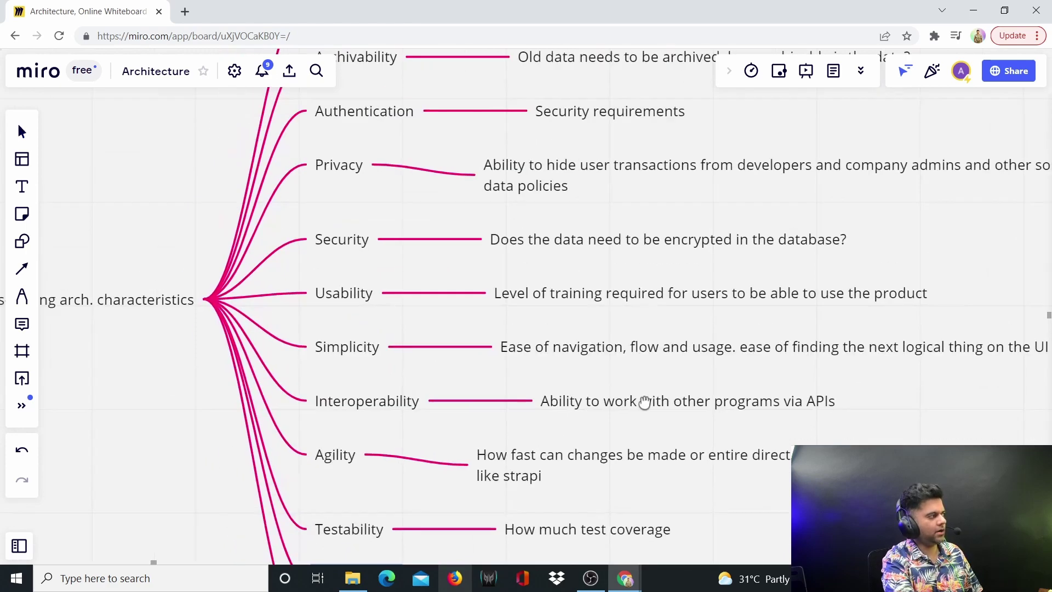
scroll(645, 402, "left", 5)
scroll(747, 318, "down", 1)
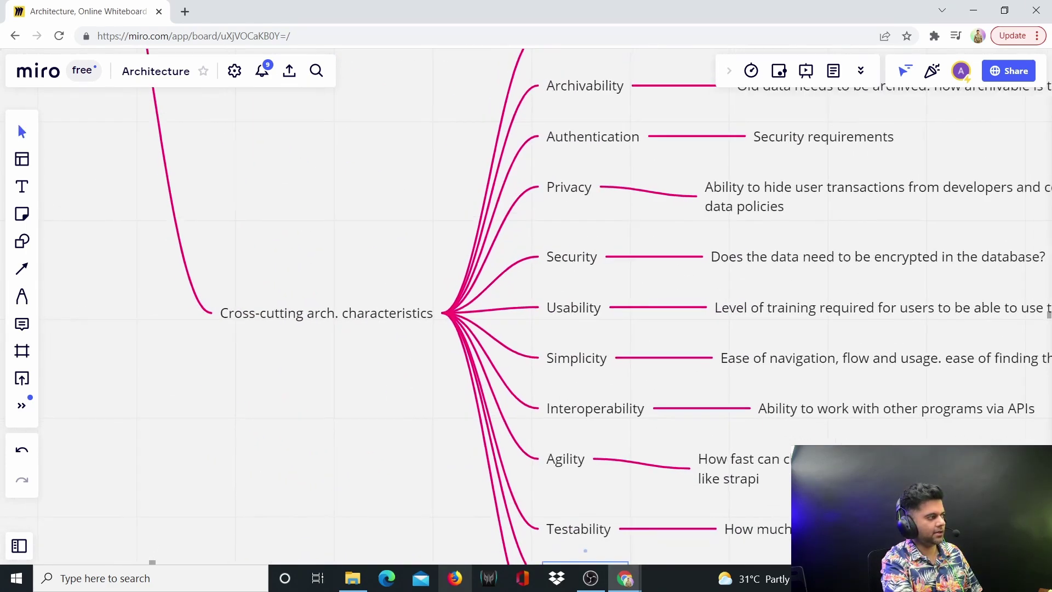
scroll(763, 395, "down", 1)
scroll(724, 376, "up", 10)
scroll(724, 376, "right", 5)
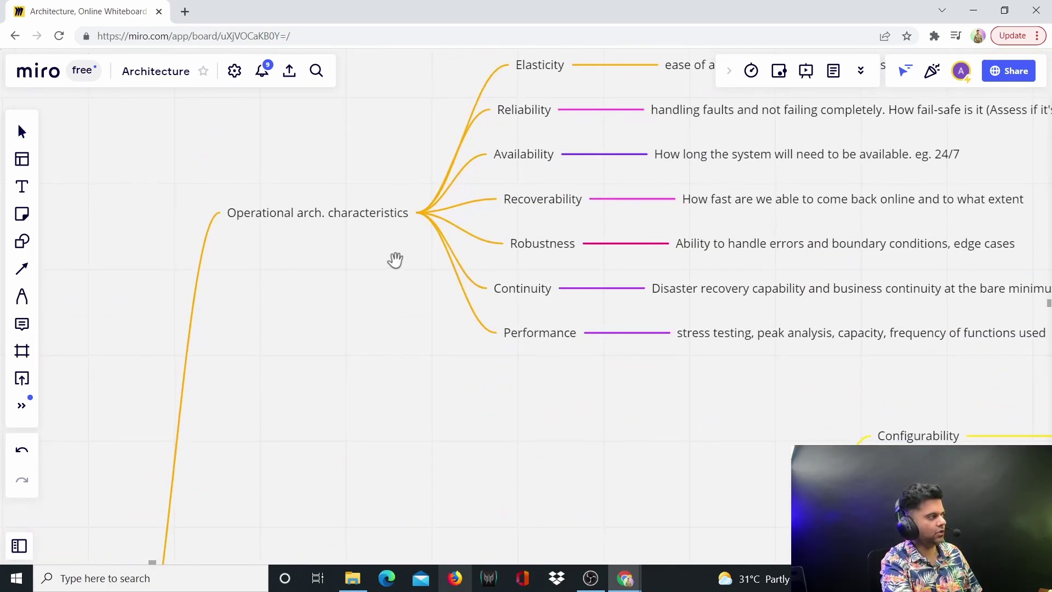
scroll(534, 360, "right", 2)
scroll(510, 350, "down", 5)
scroll(611, 401, "down", 5)
scroll(726, 170, "left", 3)
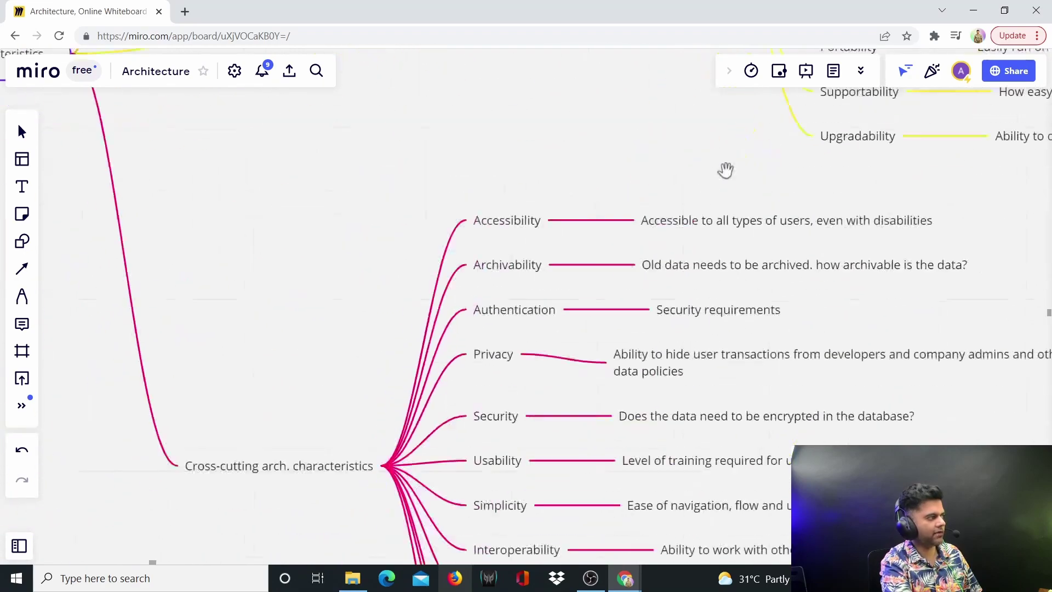
scroll(727, 170, "down", 5)
scroll(634, 253, "left", 2)
left_click(400, 252)
left_click_drag(468, 319, 443, 334)
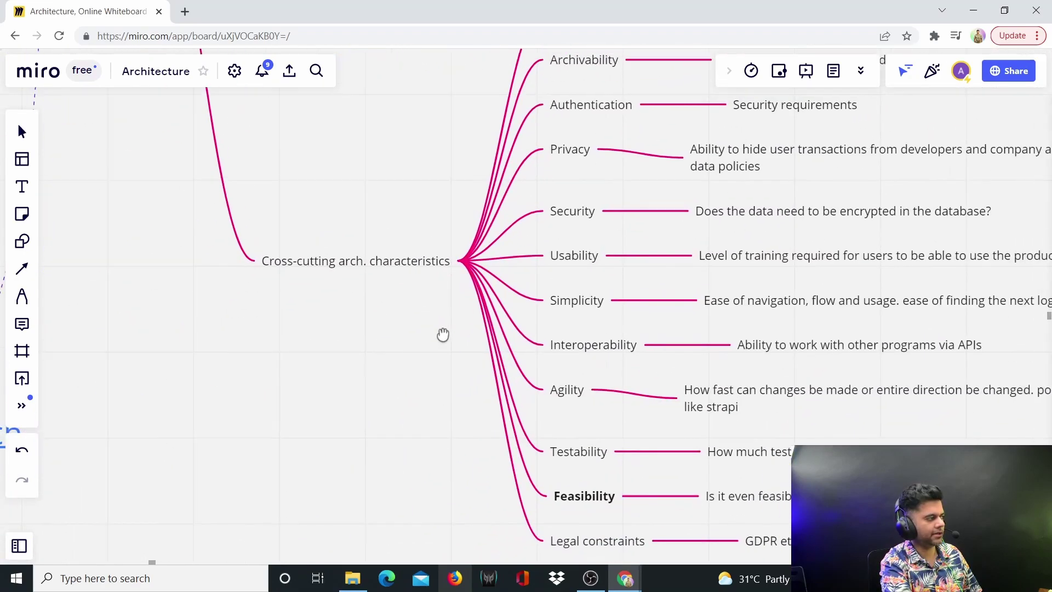
scroll(724, 393, "up", 2)
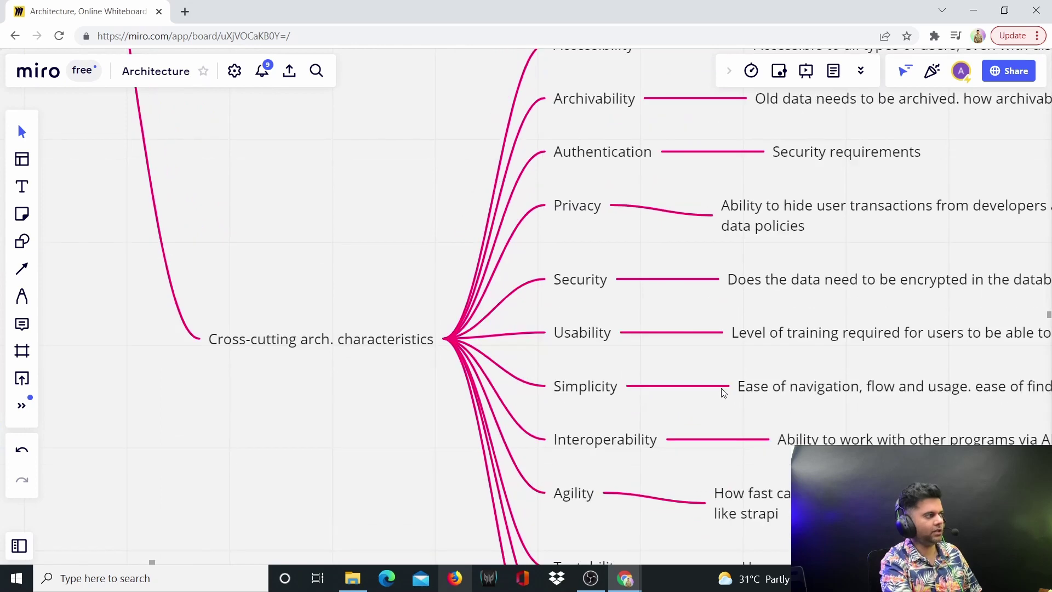